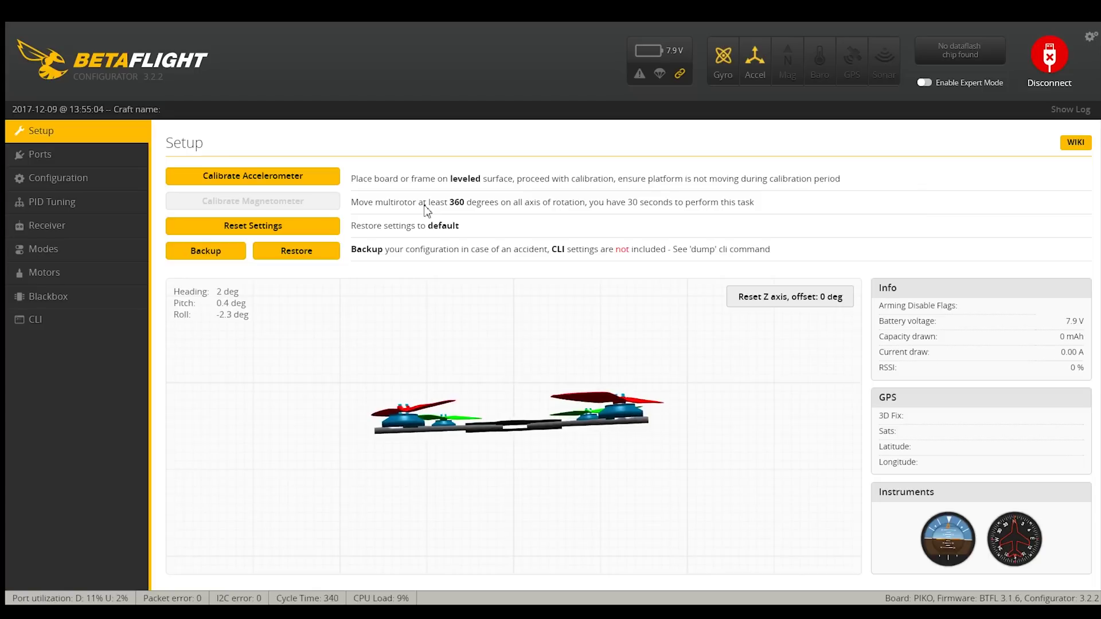
Calibrate the accelerometer and query the board's firmware with the version command in the CLI.
click(246, 178)
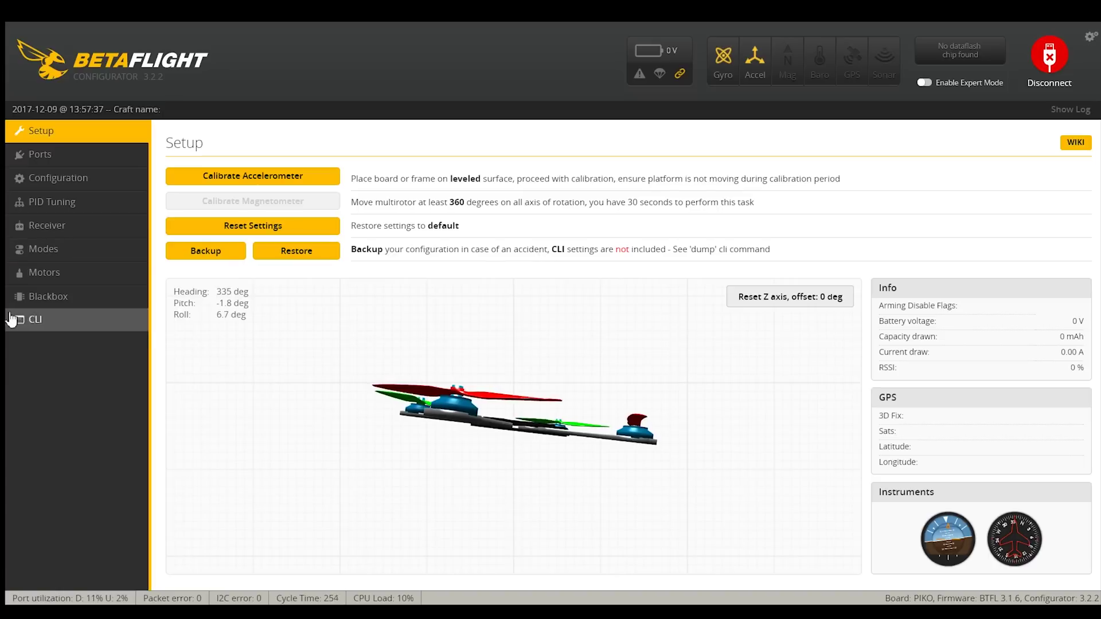
click(59, 322)
text(version)
key(Return)
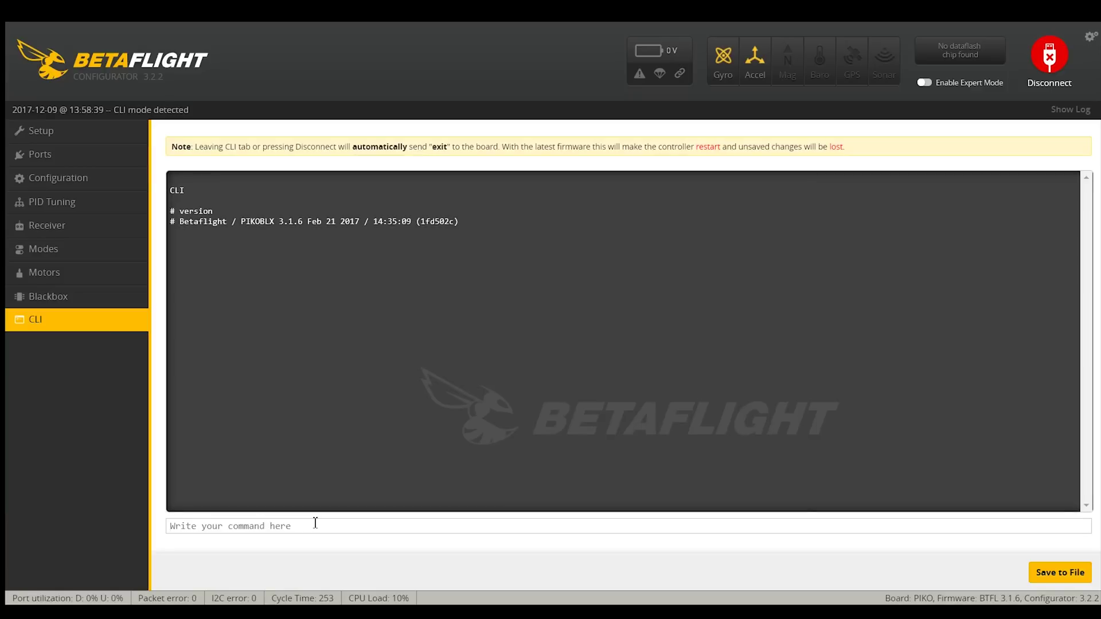
click(67, 156)
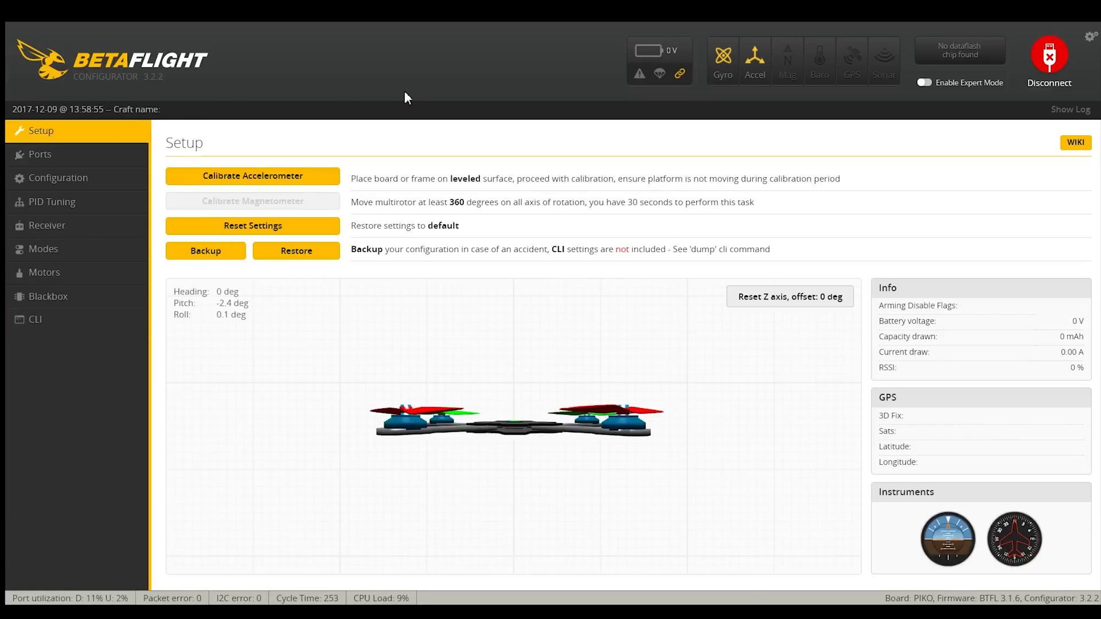
Review the current serial port assignments and the Configuration settings, including loop frequencies, receiver mode, other features and battery voltage.
click(109, 154)
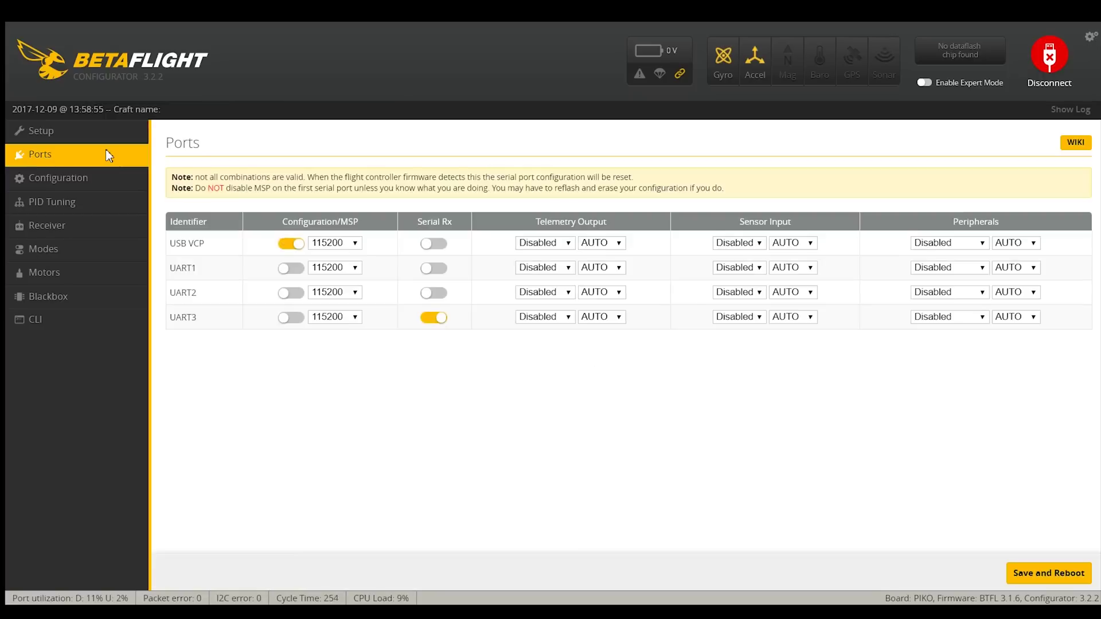
click(118, 184)
scroll(1097, 209, down, 4)
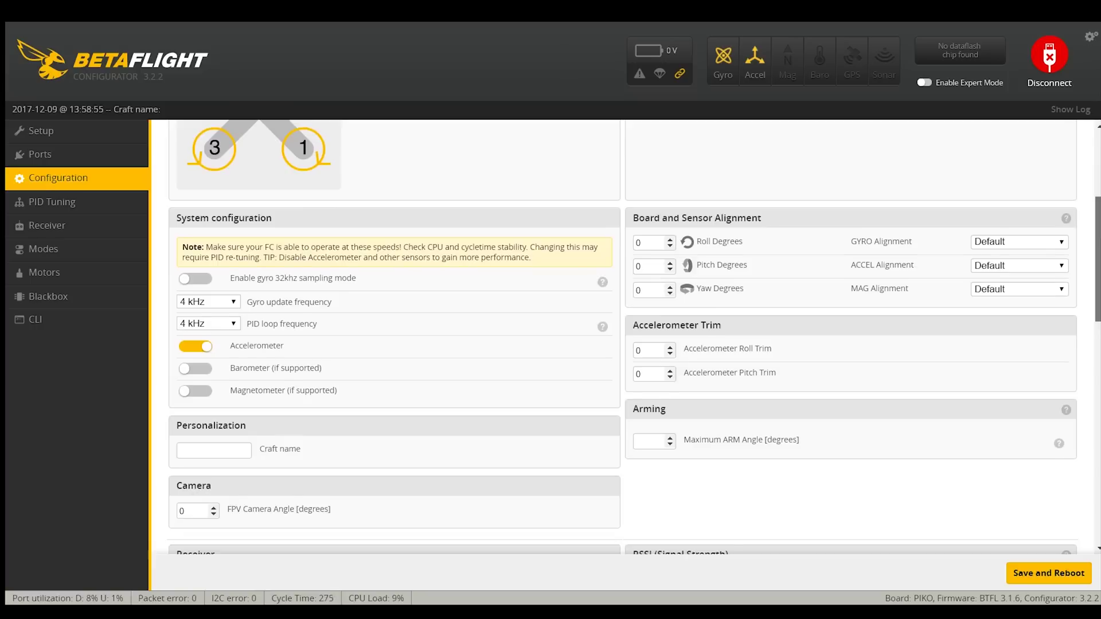
scroll(1098, 209, down, 5)
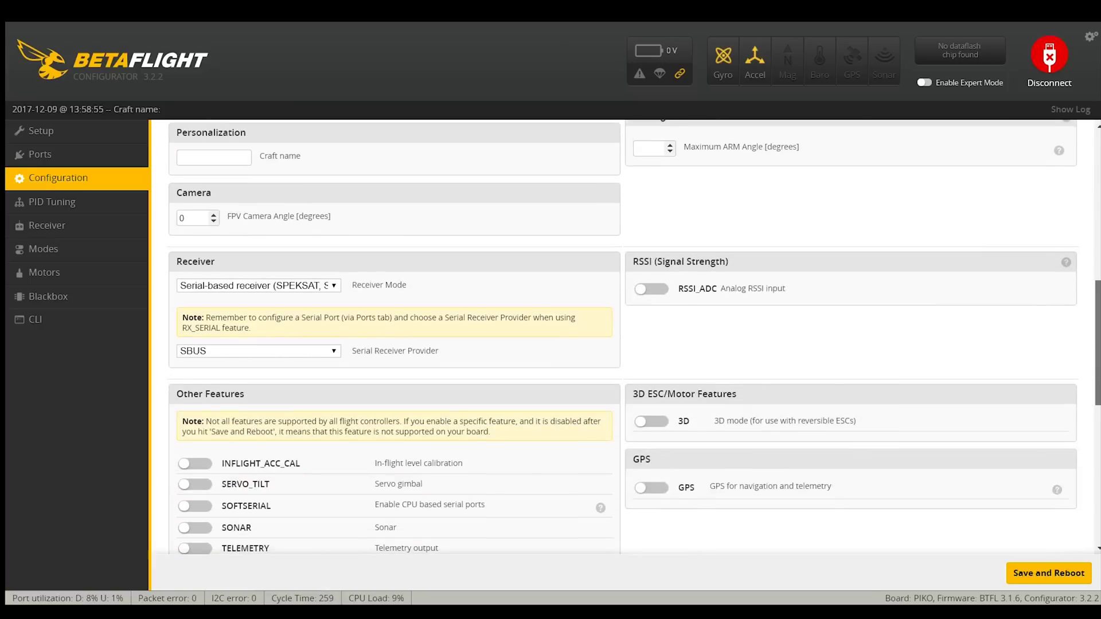
scroll(635, 337, up, 1)
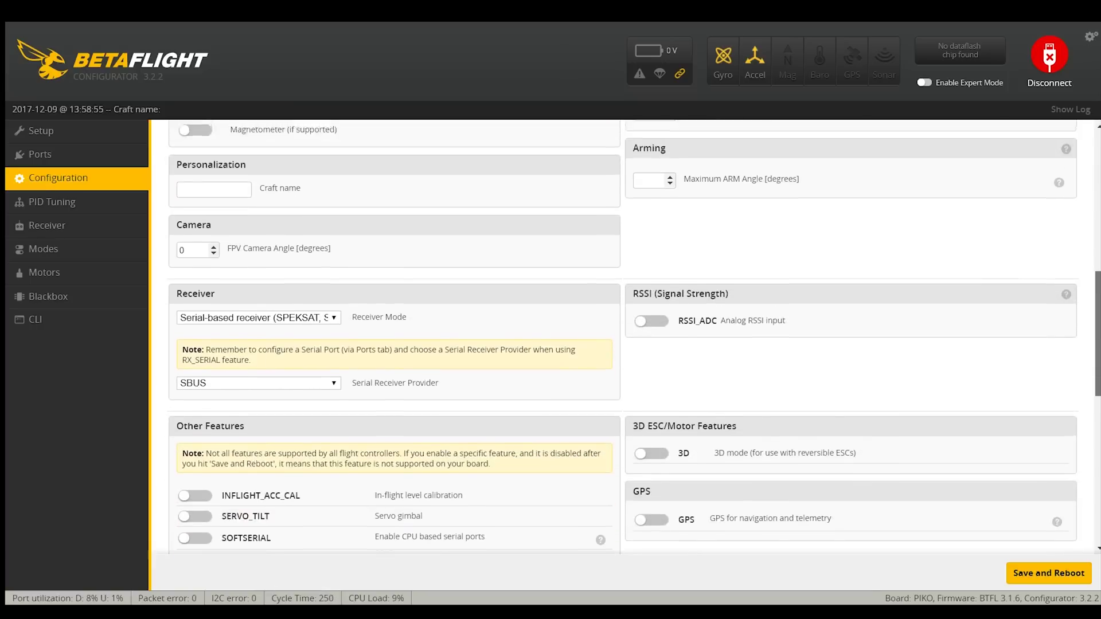
scroll(635, 337, down, 3)
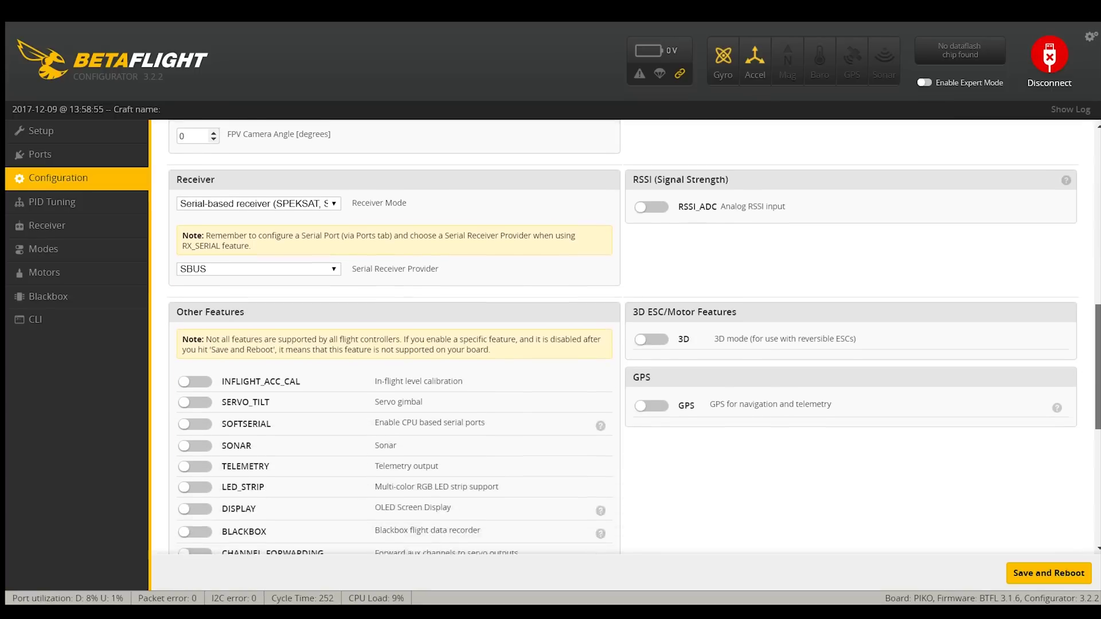
scroll(634, 337, up, 3)
scroll(634, 337, up, 4)
scroll(635, 337, down, 2)
scroll(635, 337, down, 10)
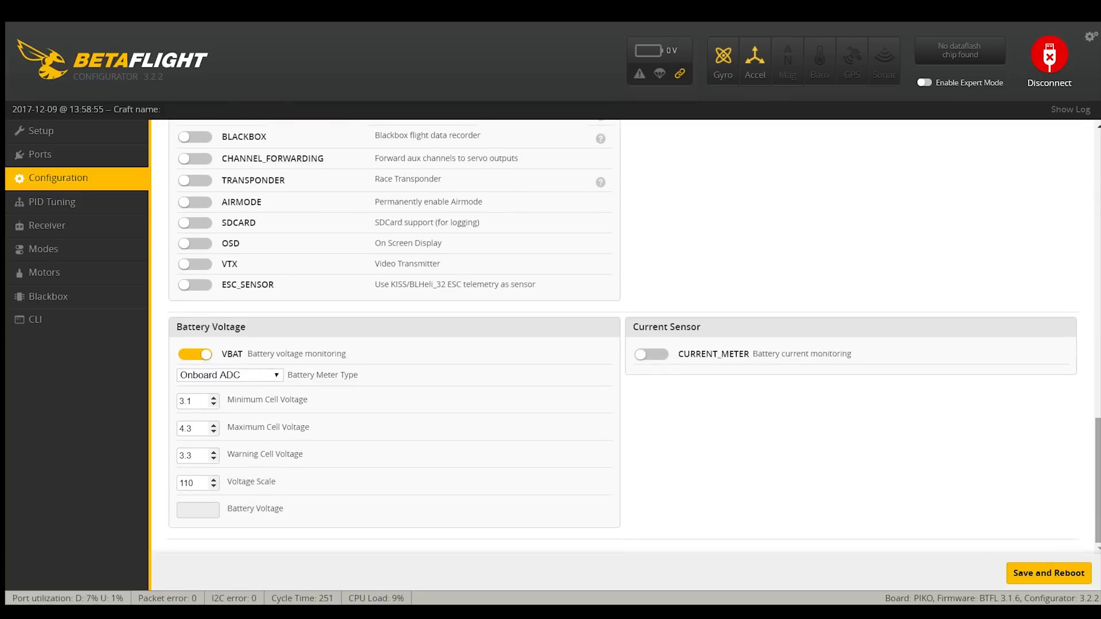
Review the existing PID and rate values, the receiver channel setup and the AUX ranges assigned to the flight modes.
click(51, 202)
click(348, 229)
click(272, 225)
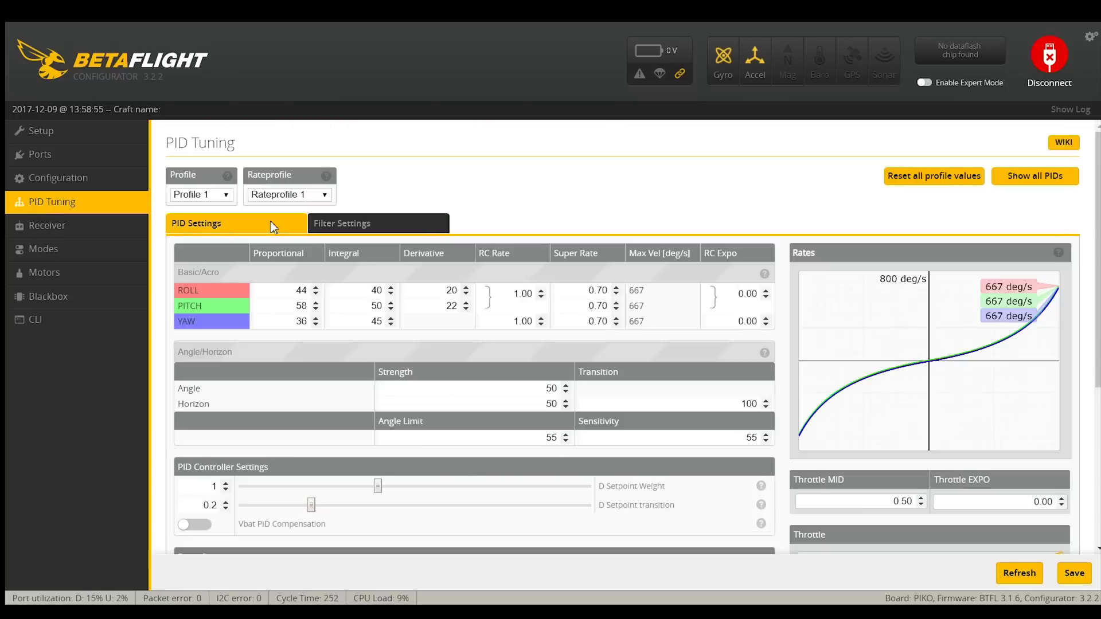
click(79, 232)
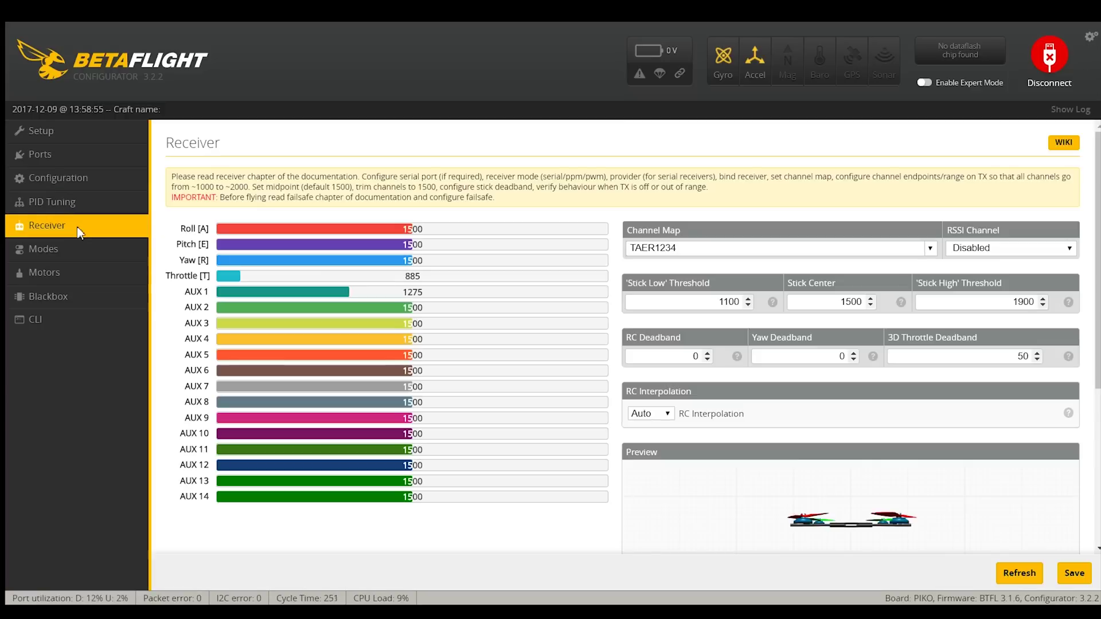
click(119, 261)
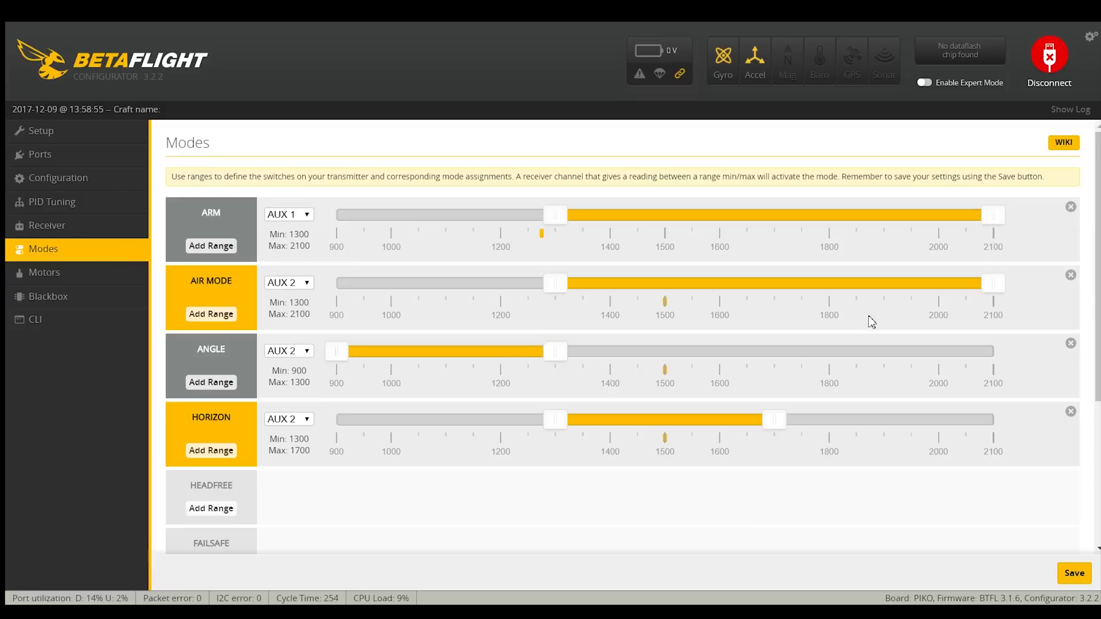
scroll(631, 361, down, 3)
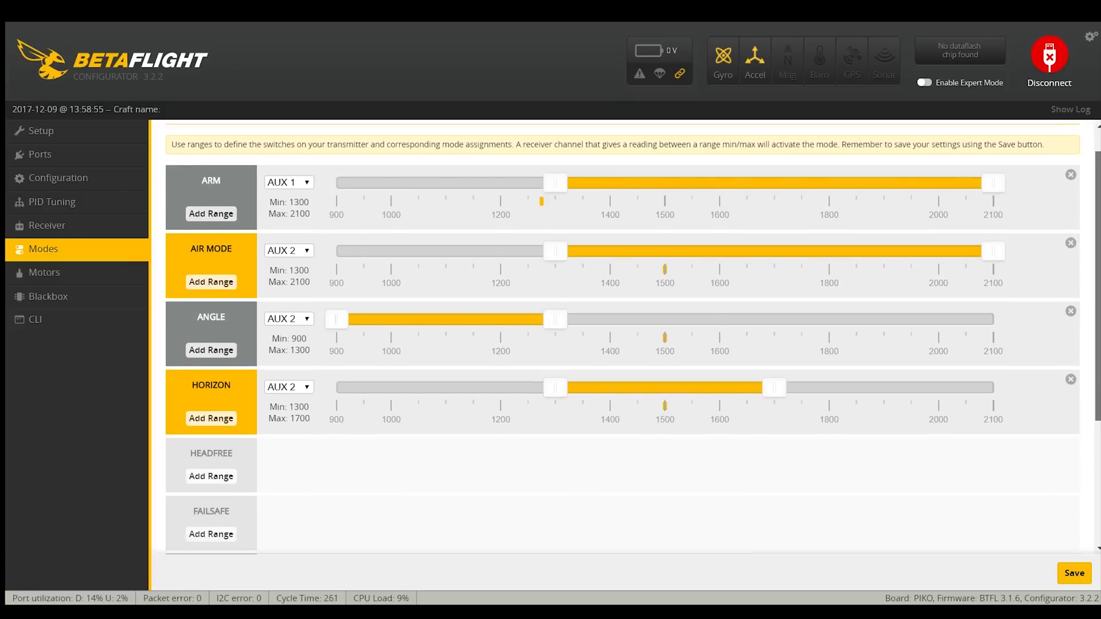
scroll(876, 176, up, 3)
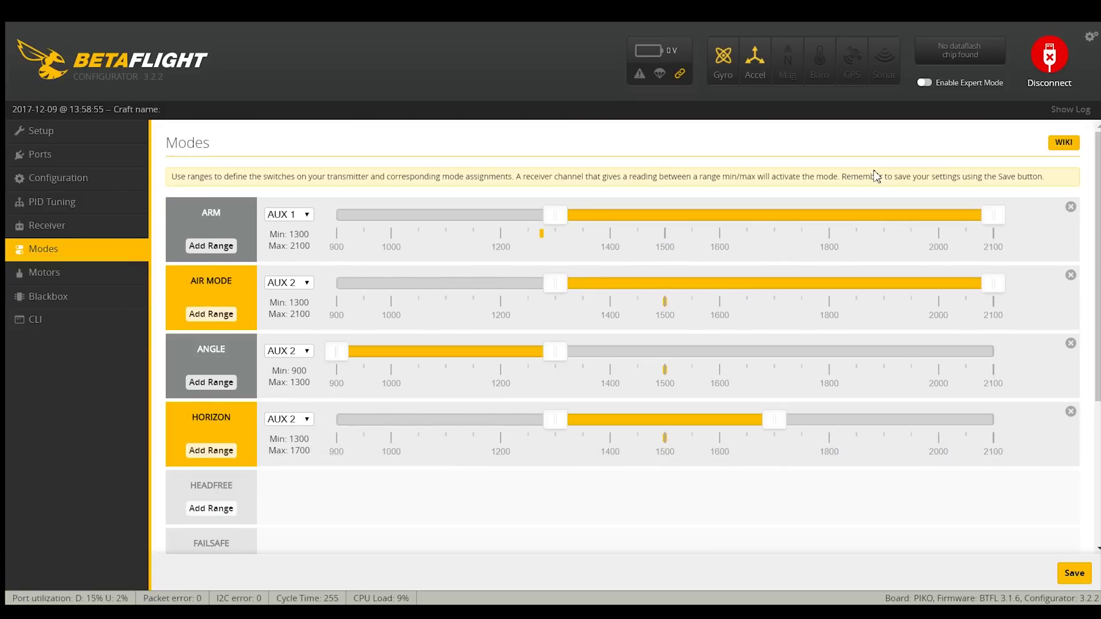
Disconnect the flight controller and choose FF_PIKOBLX as the target board in the Firmware Flasher.
click(1056, 49)
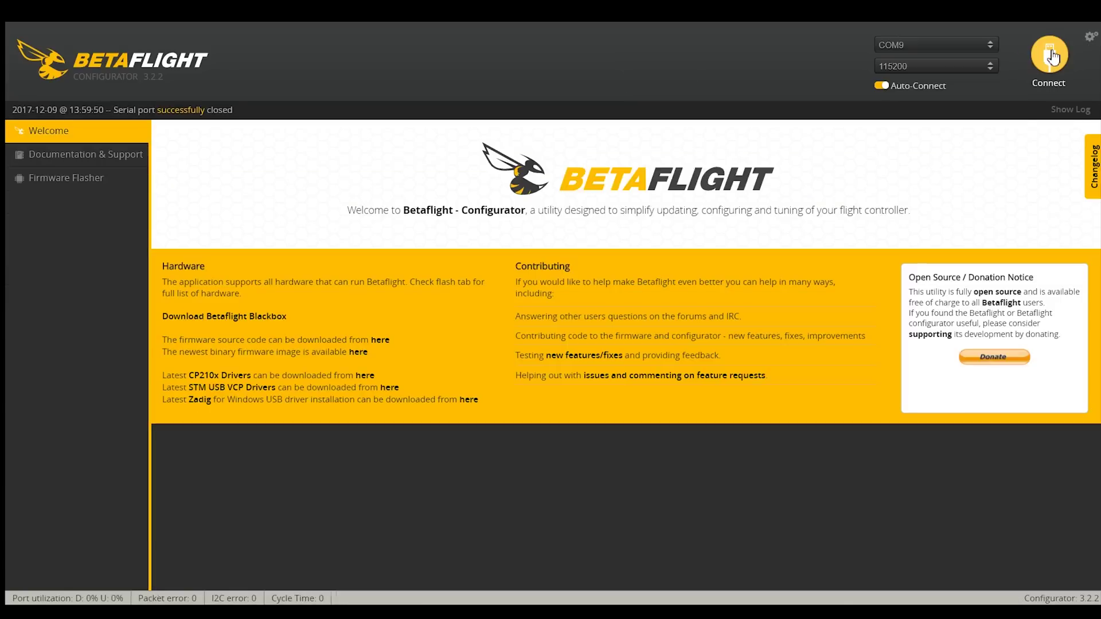
click(97, 179)
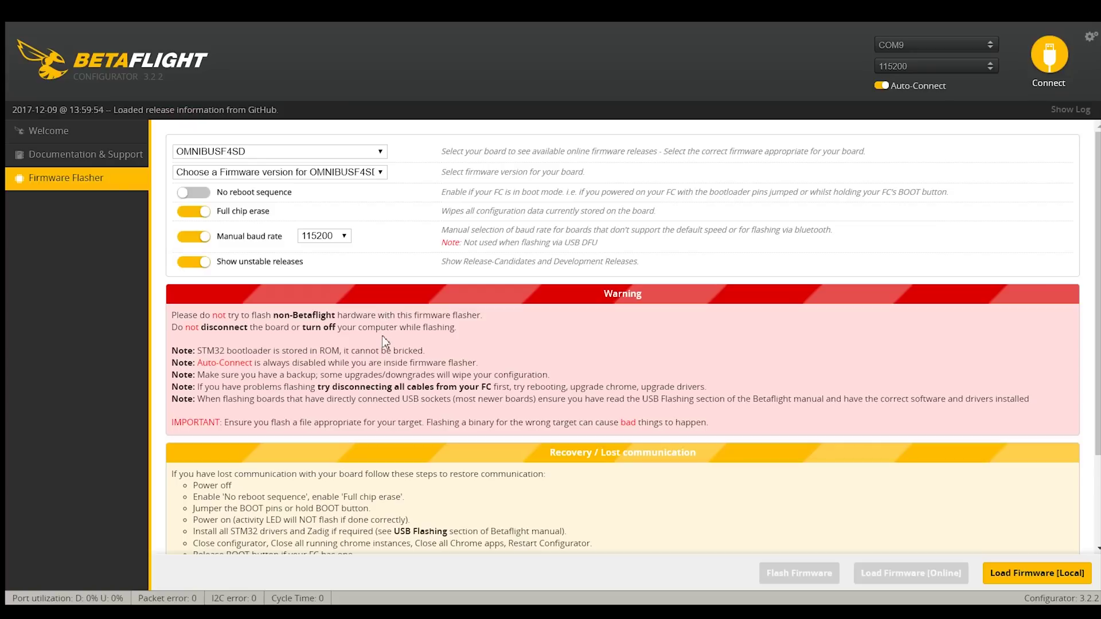
text(pikoblx)
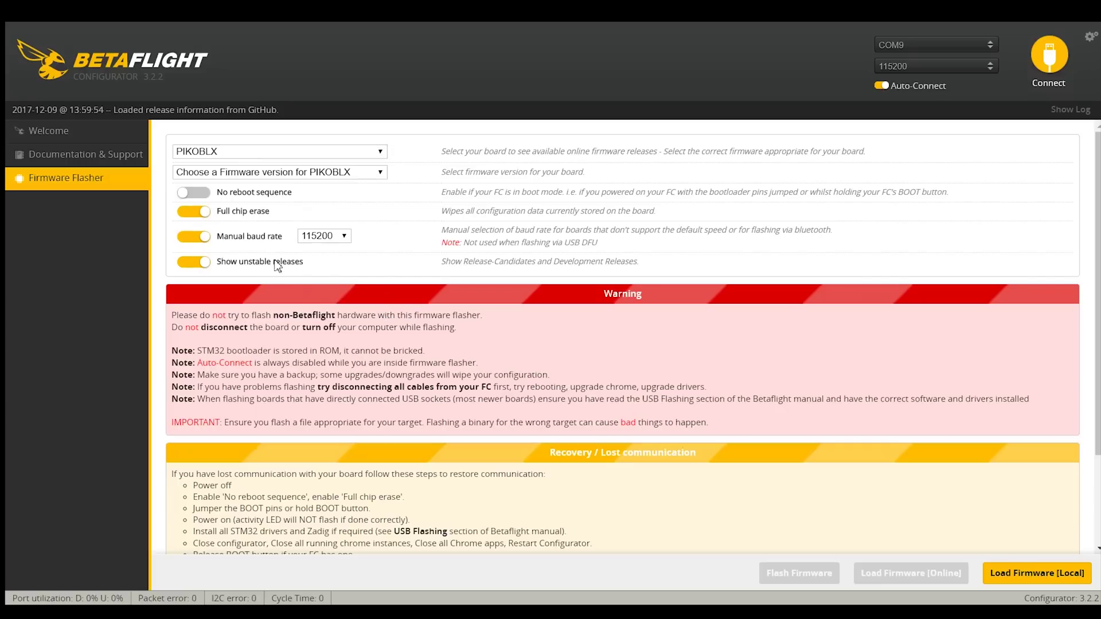
key(Up)
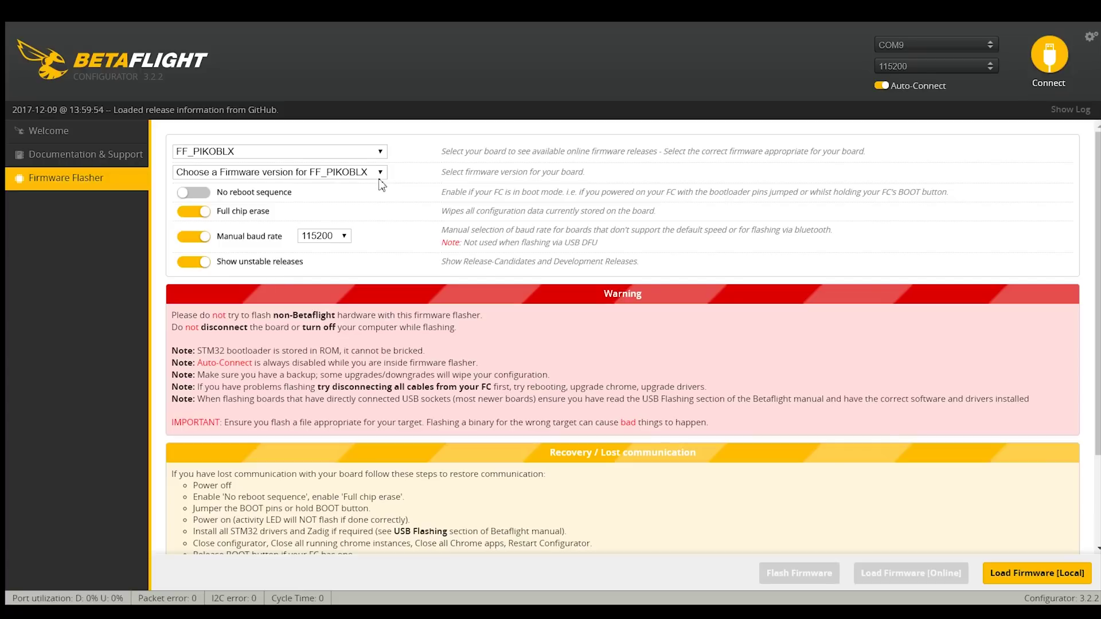
Load the stable 3.2.2 firmware release for FF_PIKOBLX online and flash it to the board.
key(Tab)
key(Down)
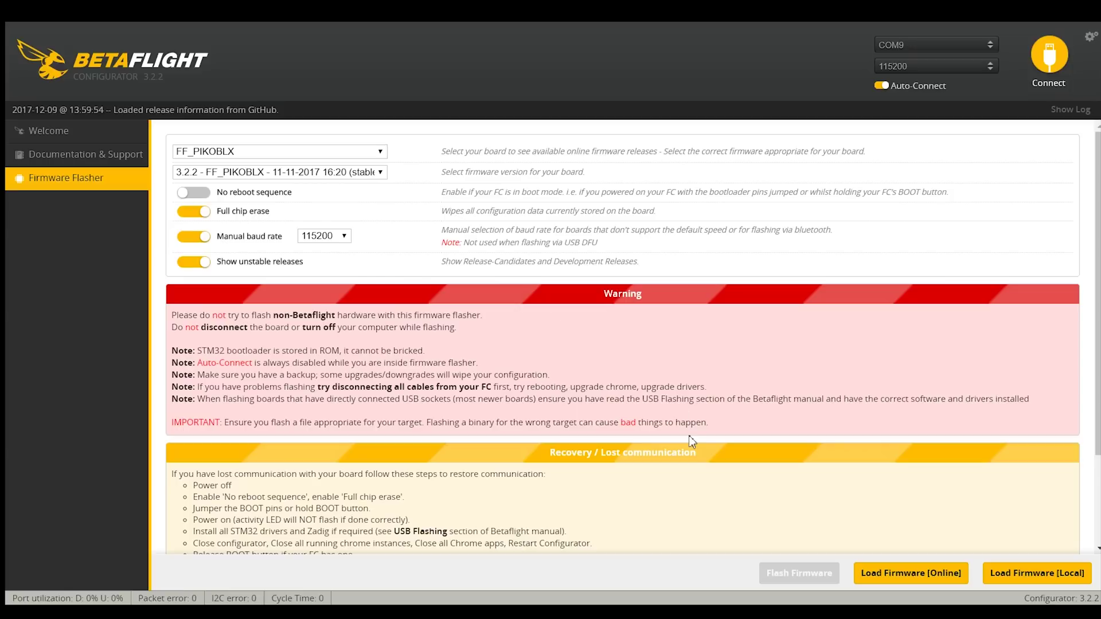
click(898, 576)
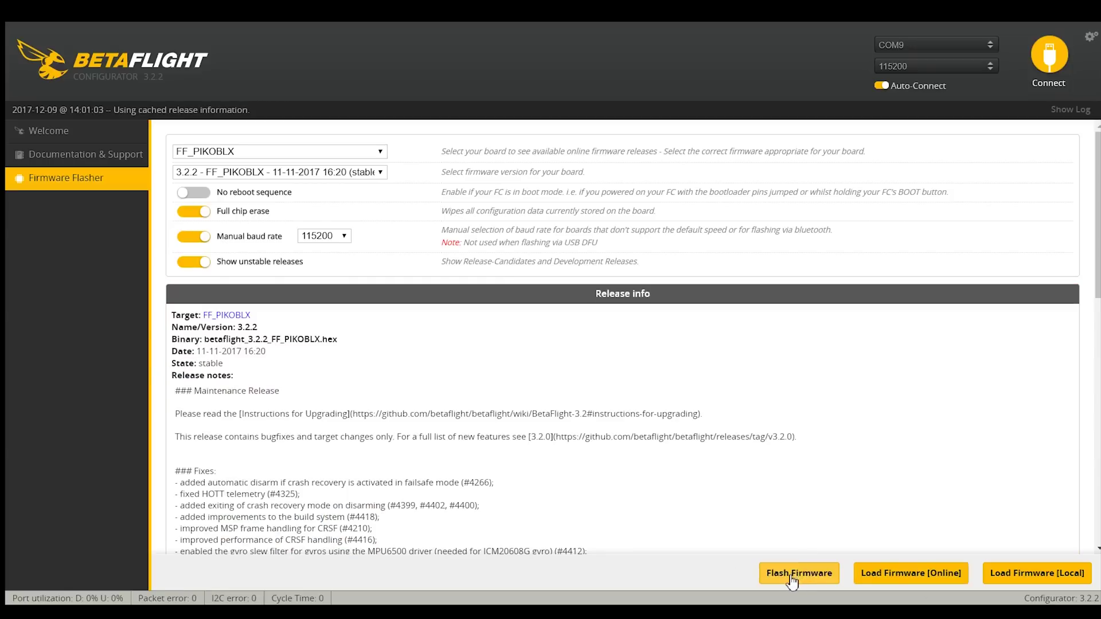
click(791, 574)
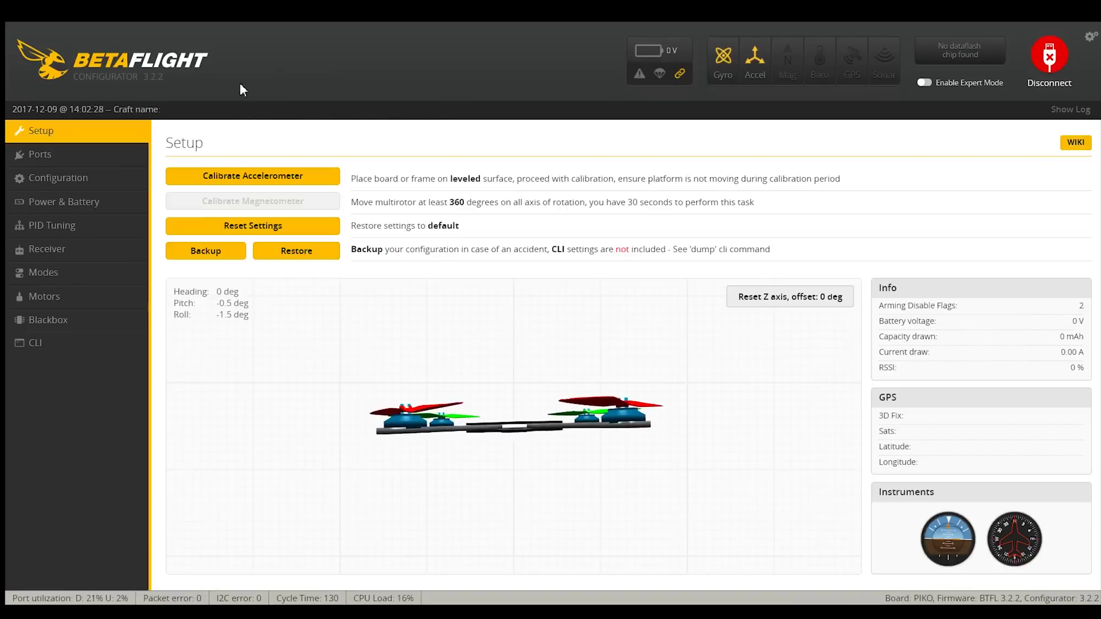
Calibrate the accelerometer on the newly flashed board and check its serial port assignments.
click(245, 178)
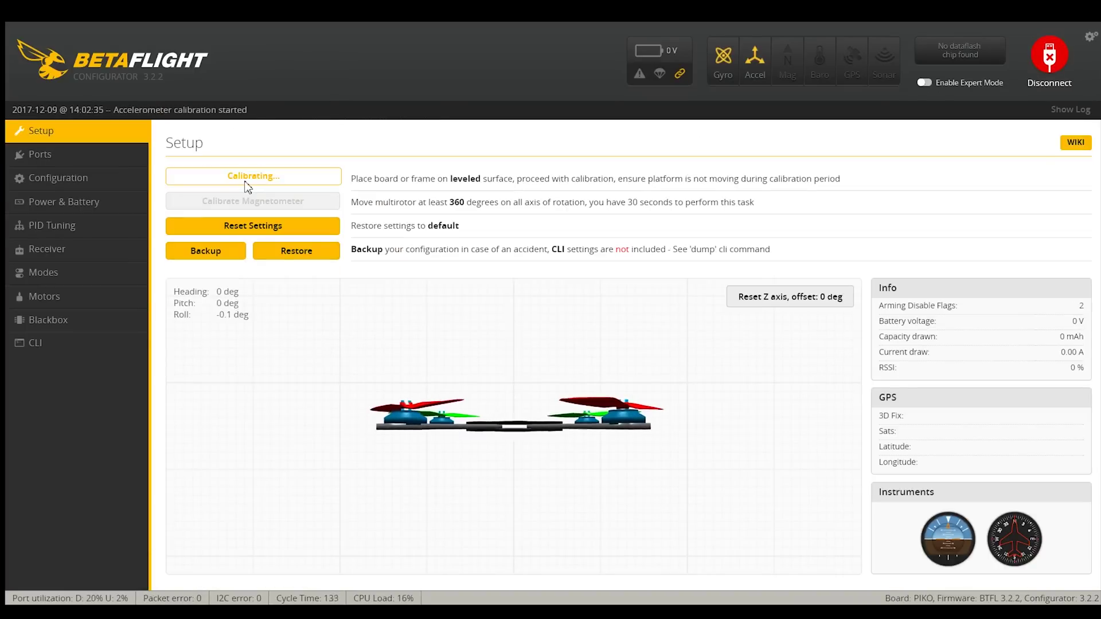
click(40, 156)
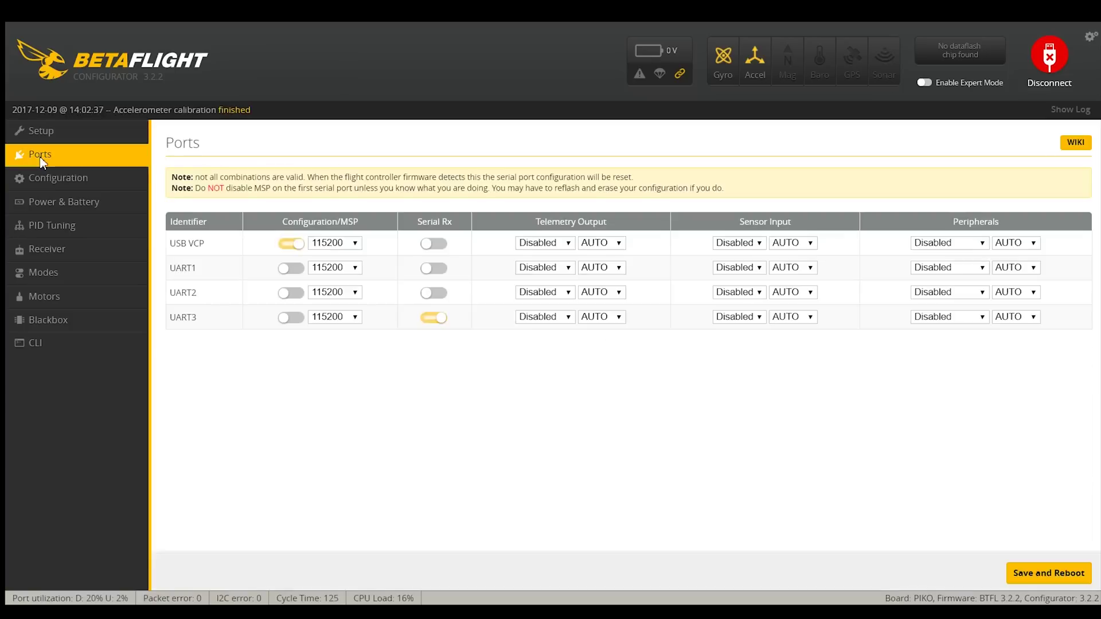
Set the ESC/Motor protocol to DSHOT600 and enable MOTOR_STOP in the configuration.
click(92, 179)
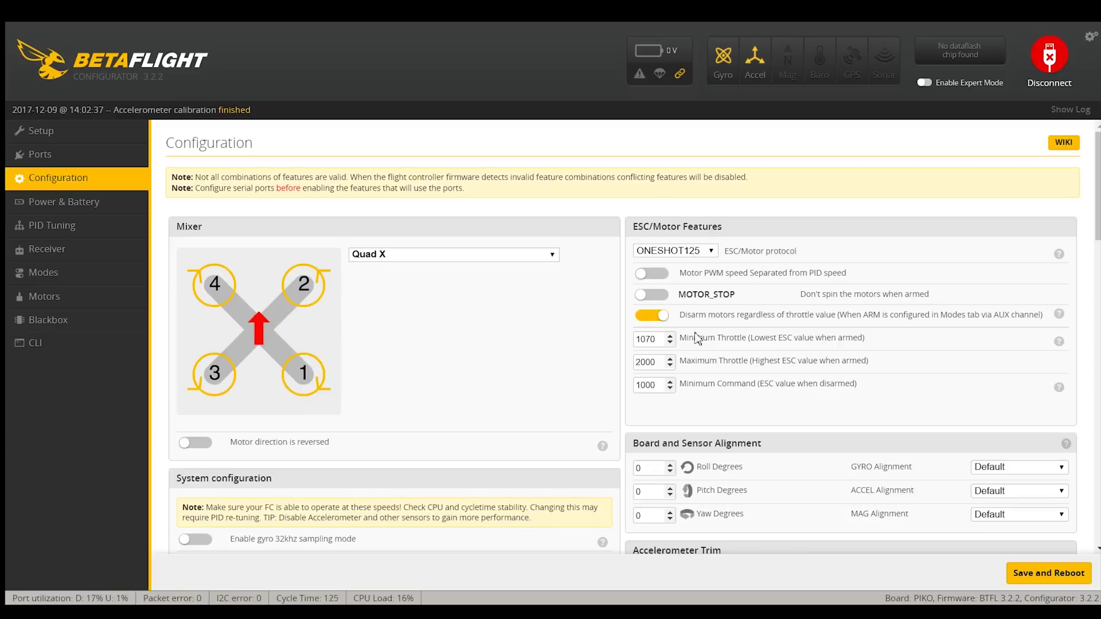
click(699, 354)
click(665, 283)
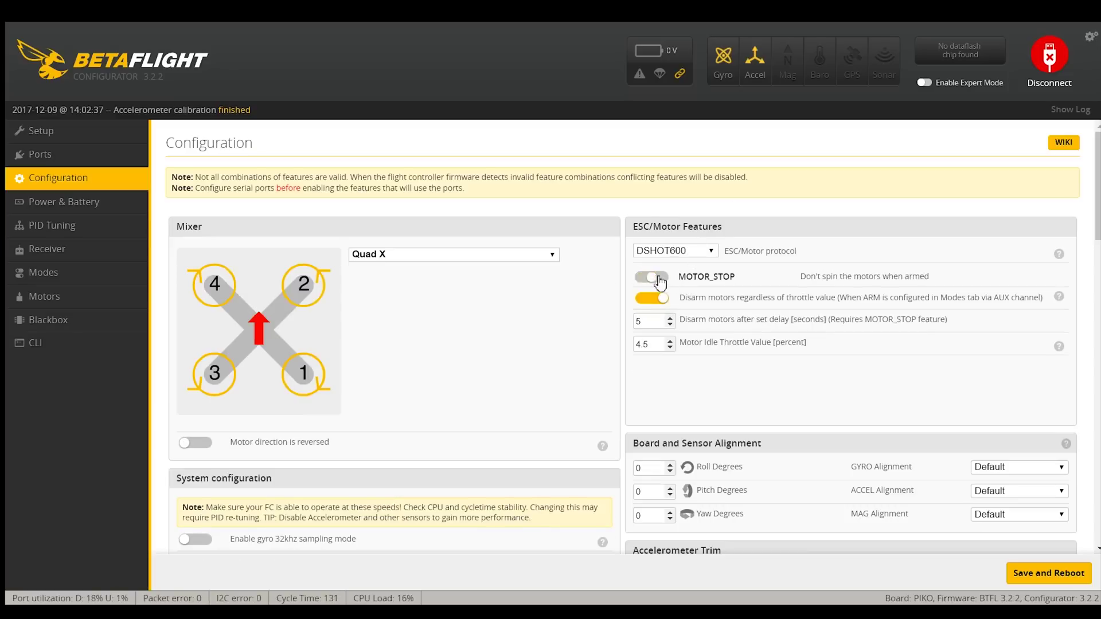
Set both the gyro update frequency and the PID loop frequency to 4 kHz.
scroll(975, 244, down, 2)
scroll(237, 299, down, 3)
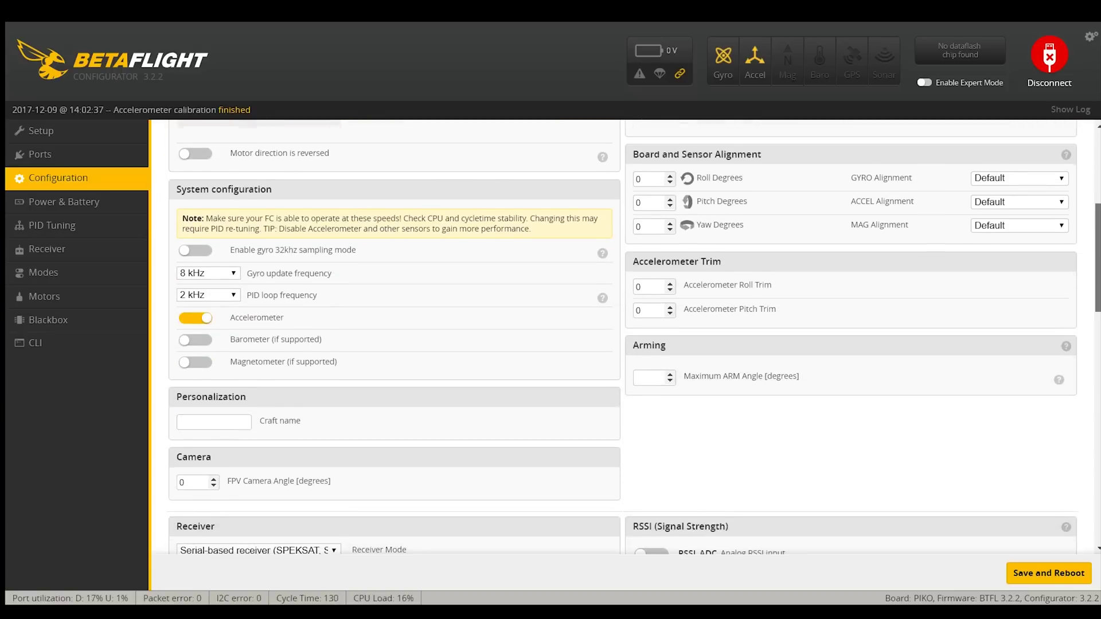
click(227, 273)
click(227, 298)
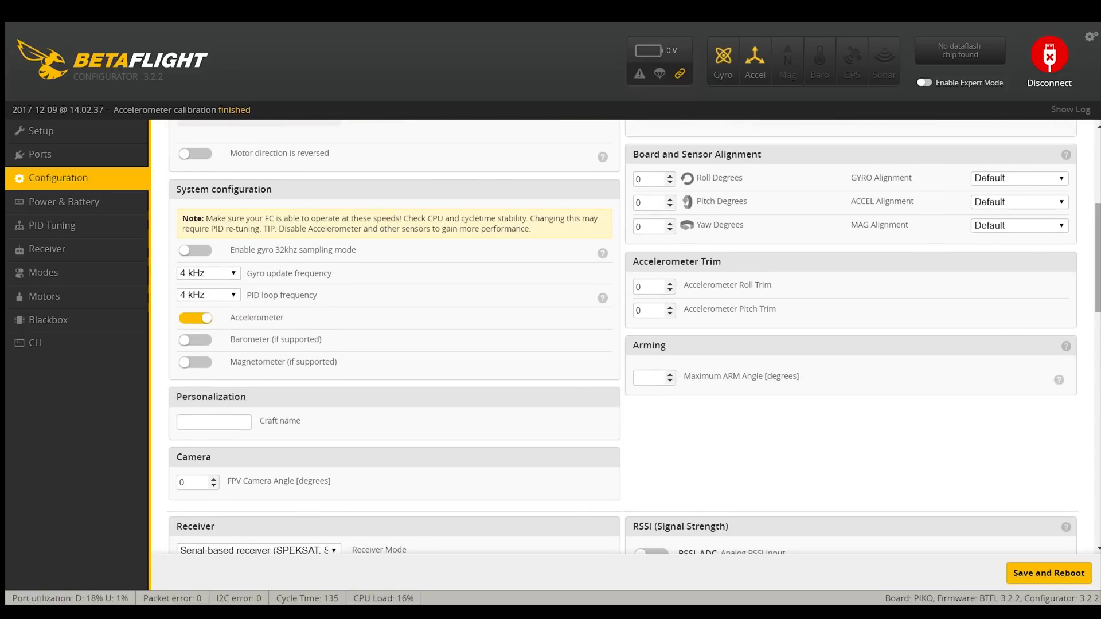
Enable the ANTI_GRAVITY and DYNAMIC_FILTER features, then save the configuration and reboot the board.
scroll(1009, 330, down, 5)
scroll(1028, 333, down, 5)
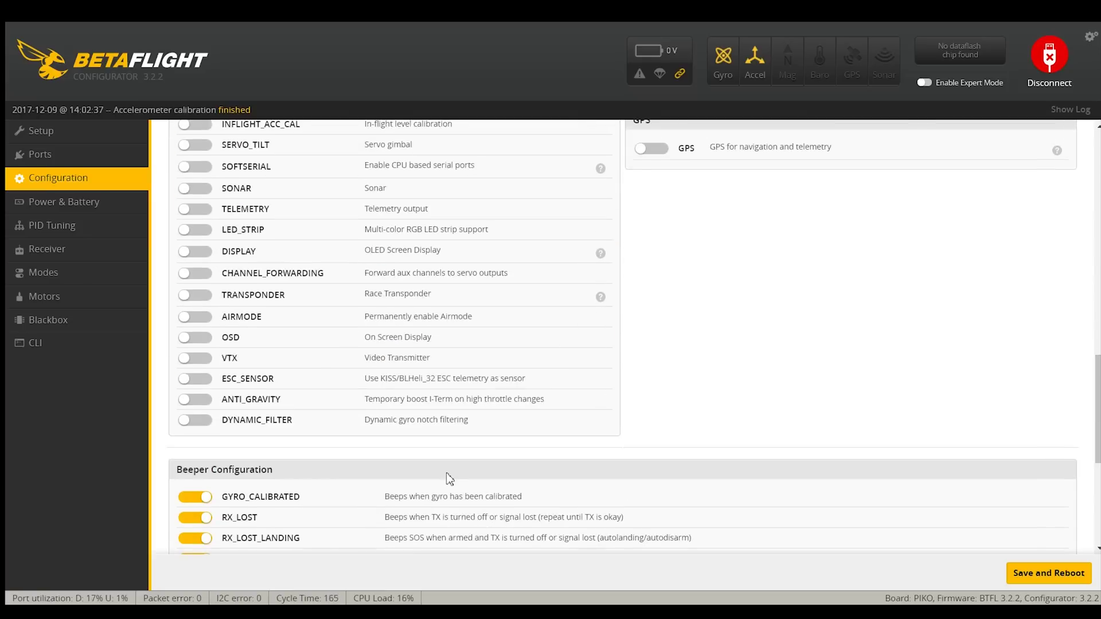
click(195, 417)
click(195, 400)
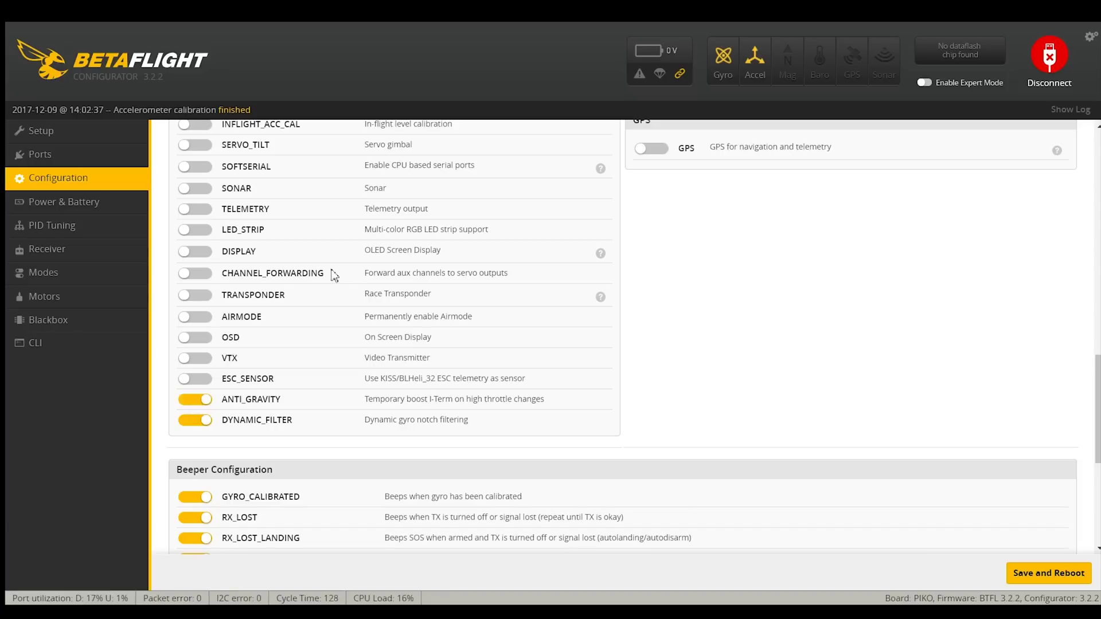
drag(1093, 398, 1093, 477)
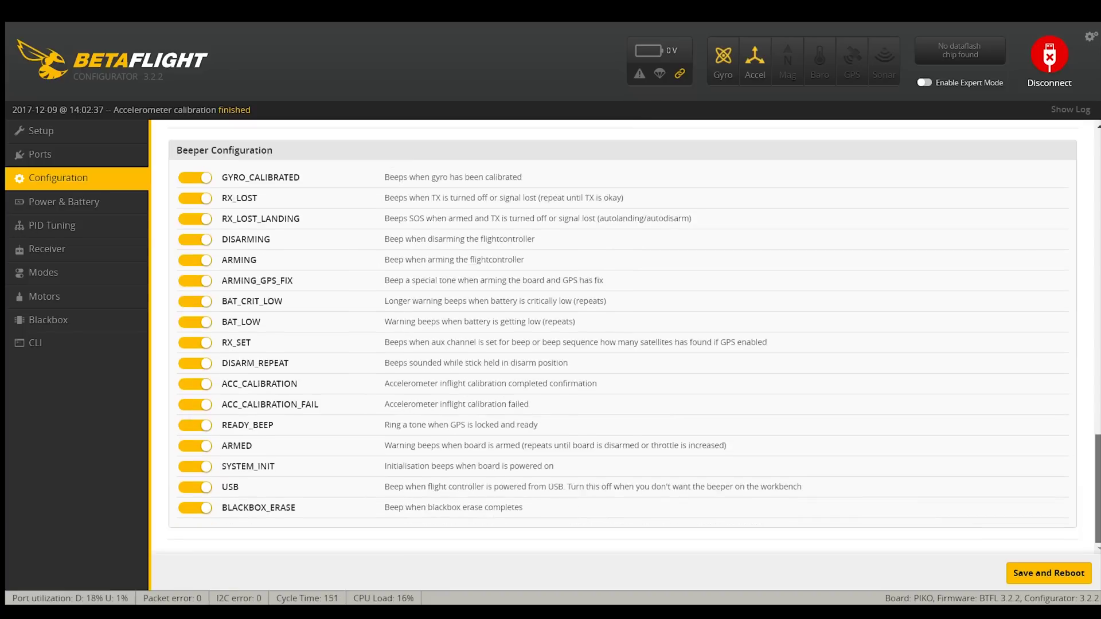
click(1042, 573)
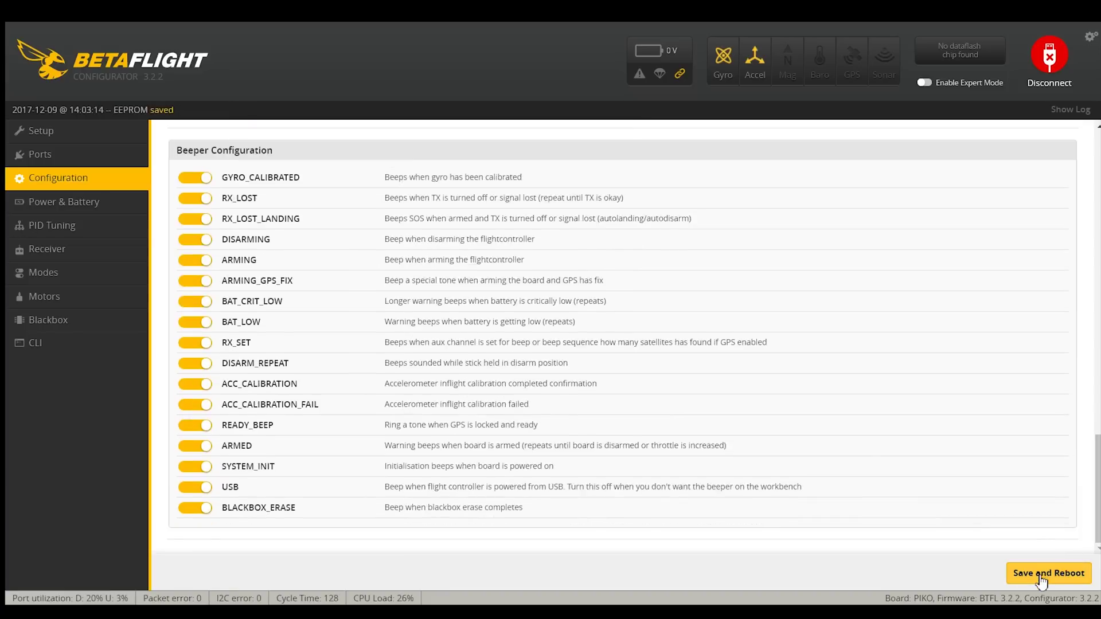
Set the minimum cell voltage to 3.1 and the warning cell voltage to 3.3, and save the battery settings.
click(86, 203)
click(208, 247)
click(208, 247)
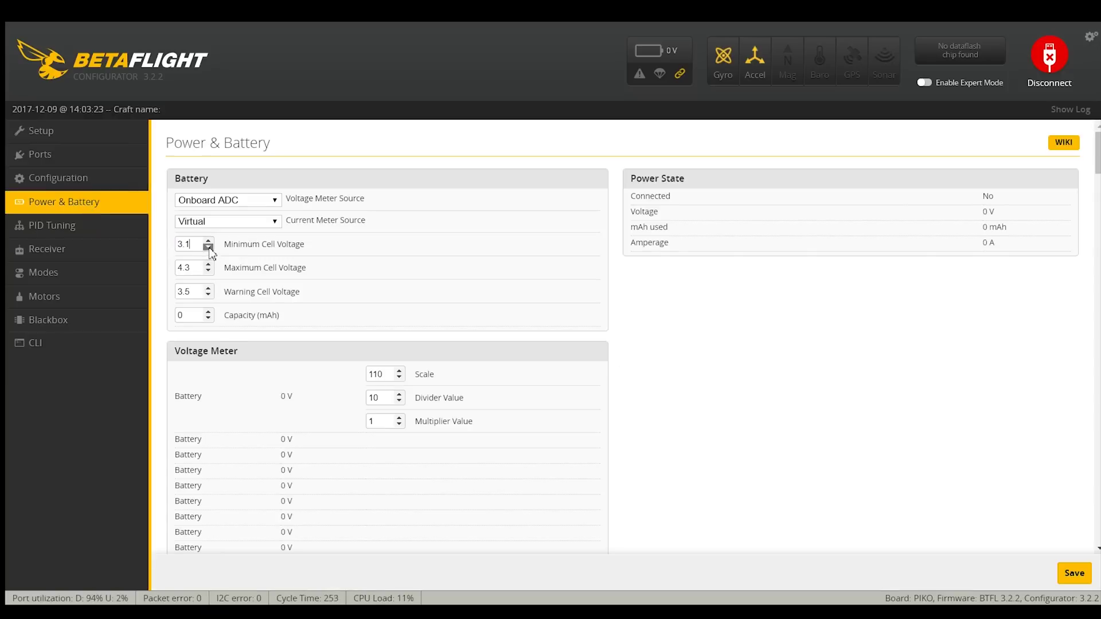
click(209, 295)
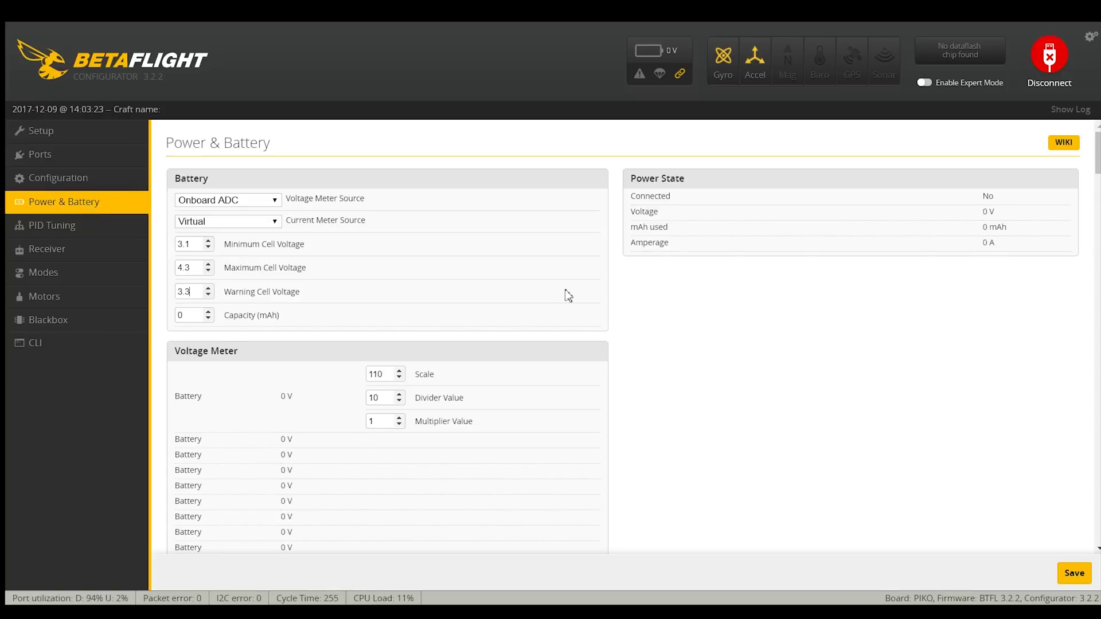
click(1072, 576)
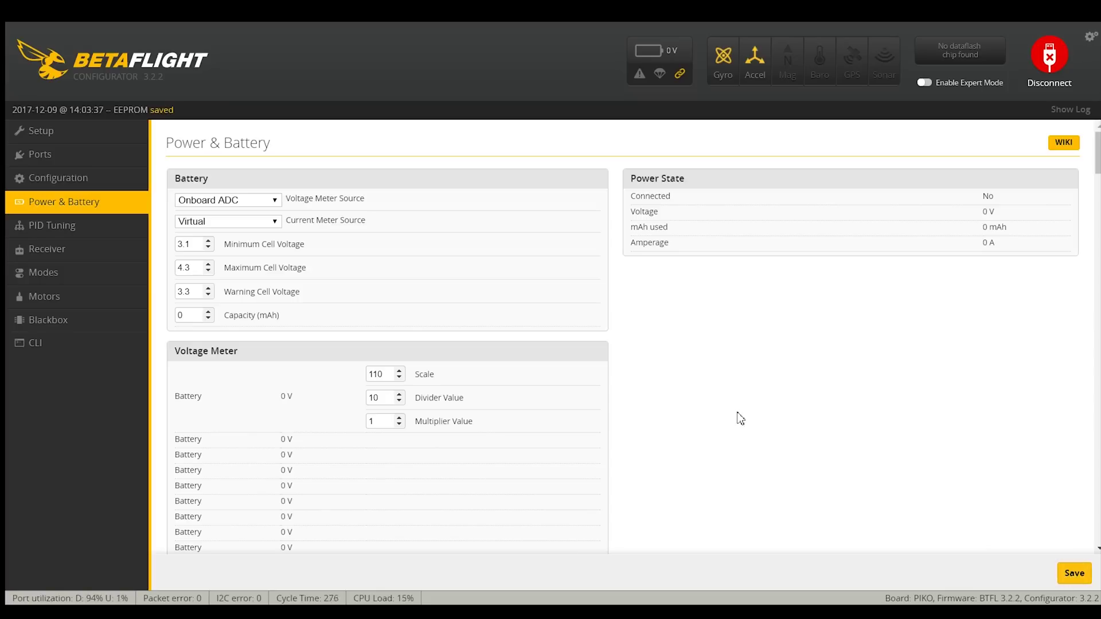
Set the D-term lowpass filter to PT1, disable both gyro notch filters and the D-term notch filter, and save the filter settings.
click(69, 225)
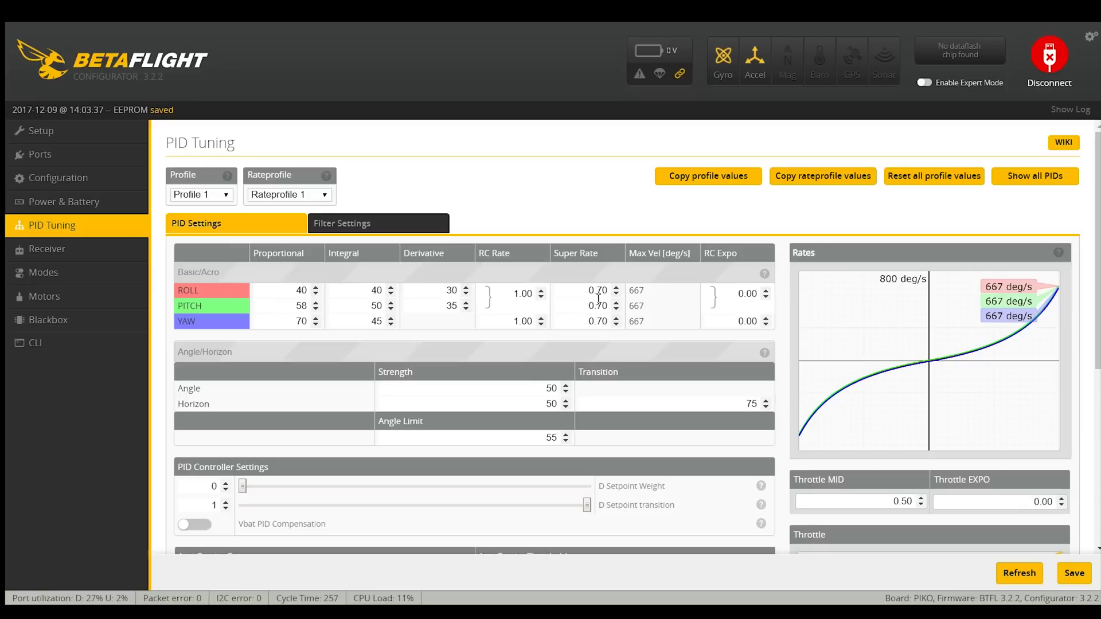
click(335, 222)
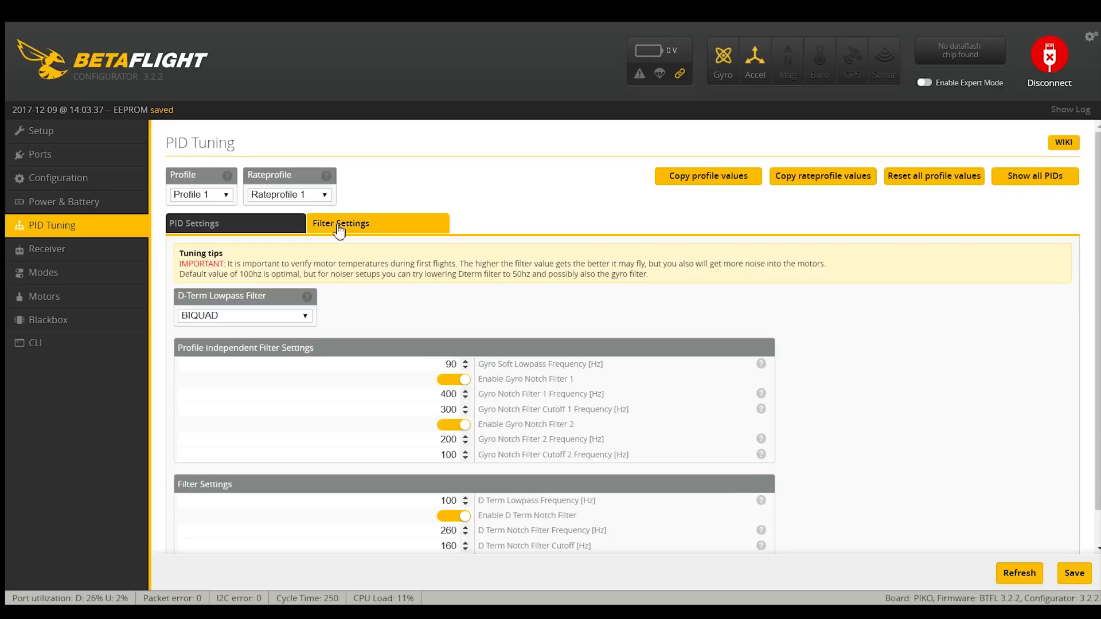
click(294, 331)
click(448, 379)
click(450, 425)
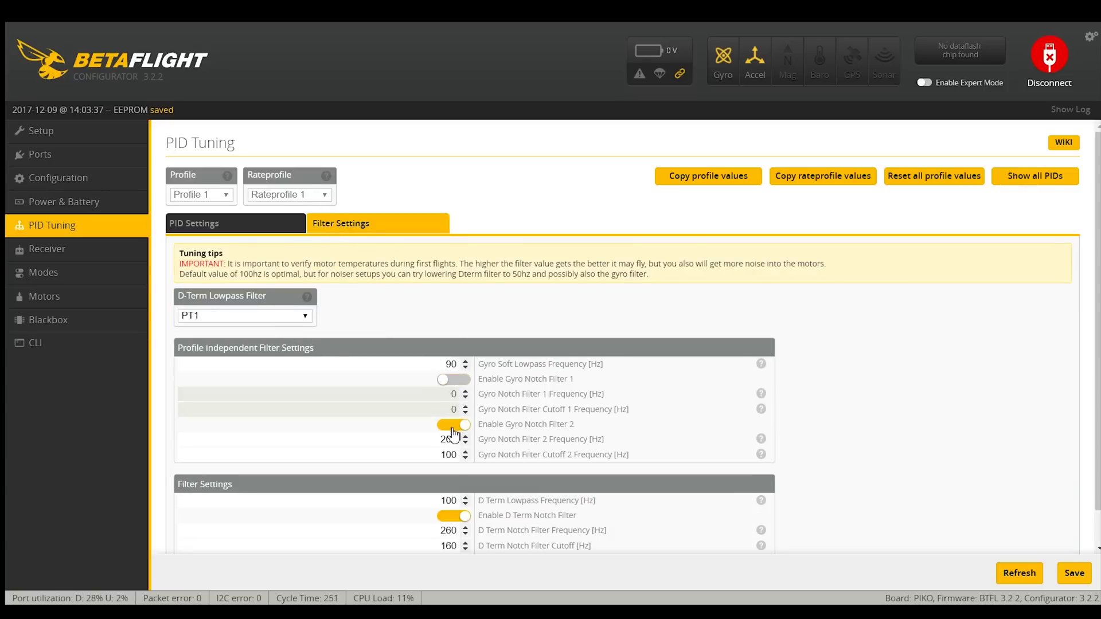
click(457, 517)
click(1074, 573)
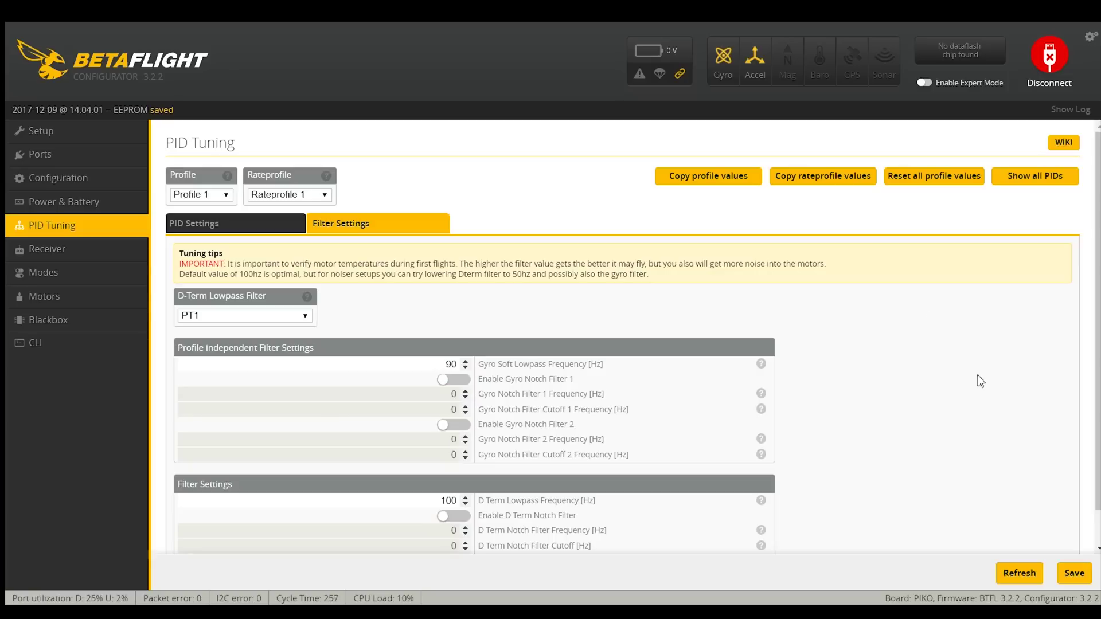
Change the receiver settings and save them to the board.
click(109, 246)
click(908, 298)
click(1074, 572)
Add an activation range to each of the ARM, ANGLE and HORIZON modes.
click(50, 273)
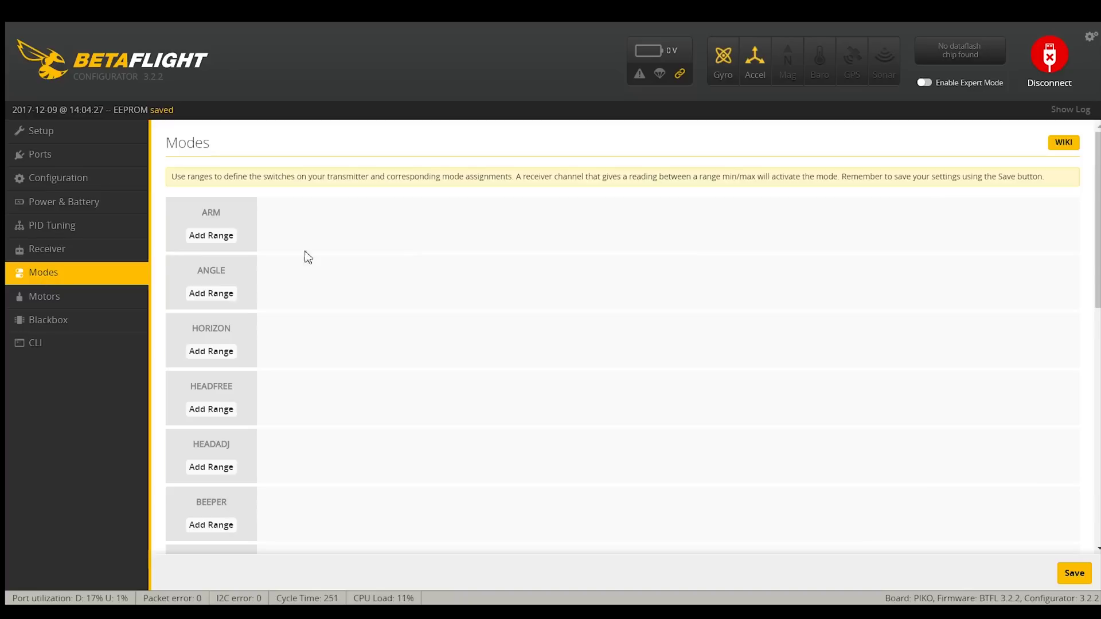
click(212, 237)
click(221, 312)
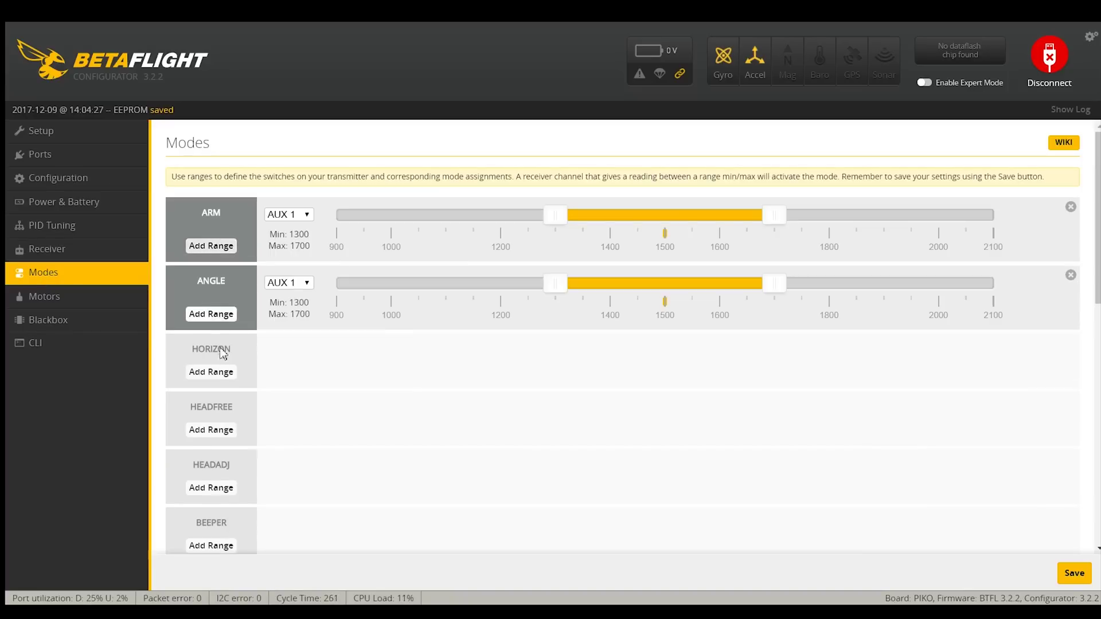
click(221, 372)
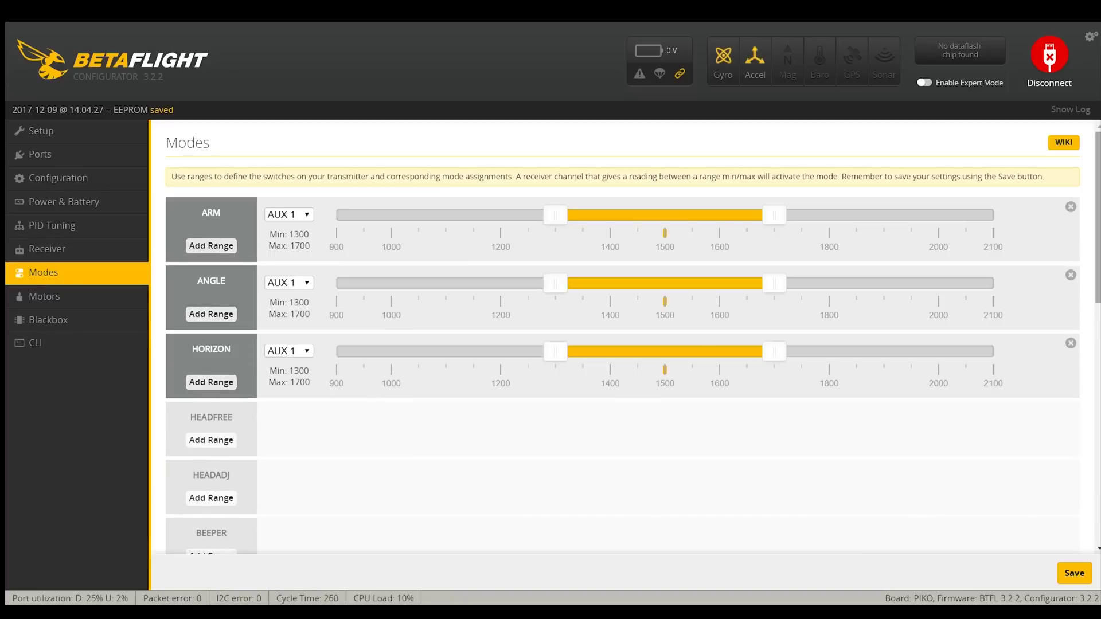
Add an activation range to each of the BEEPER, AIR MODE and FLIP OVER AFTER CRASH modes.
scroll(511, 334, down, 4)
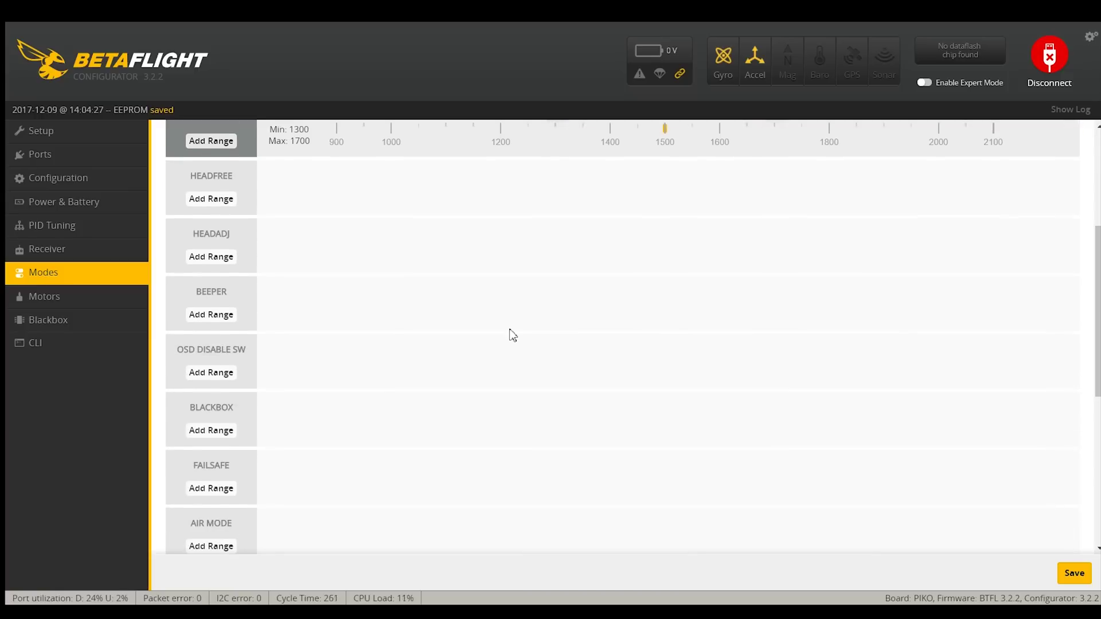
click(211, 316)
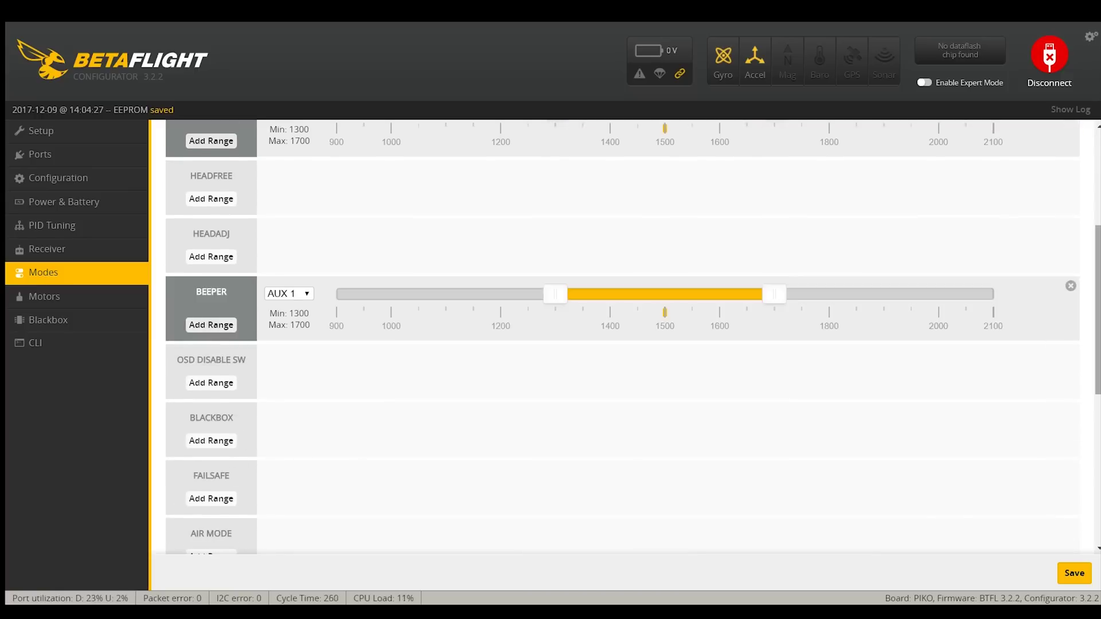
scroll(331, 392, down, 3)
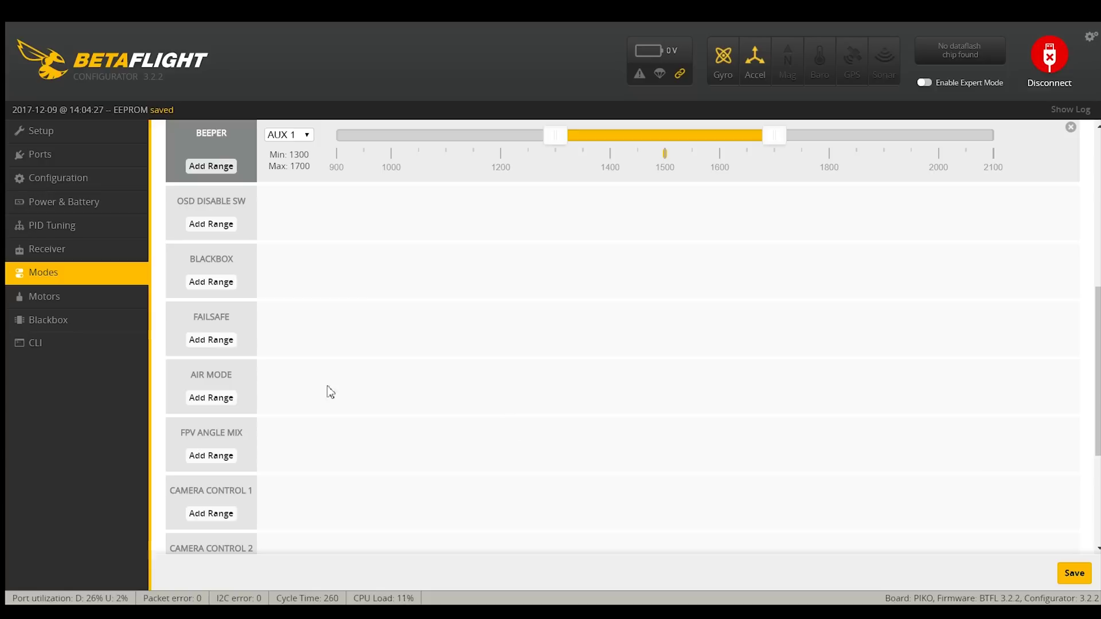
click(207, 397)
scroll(1098, 368, down, 5)
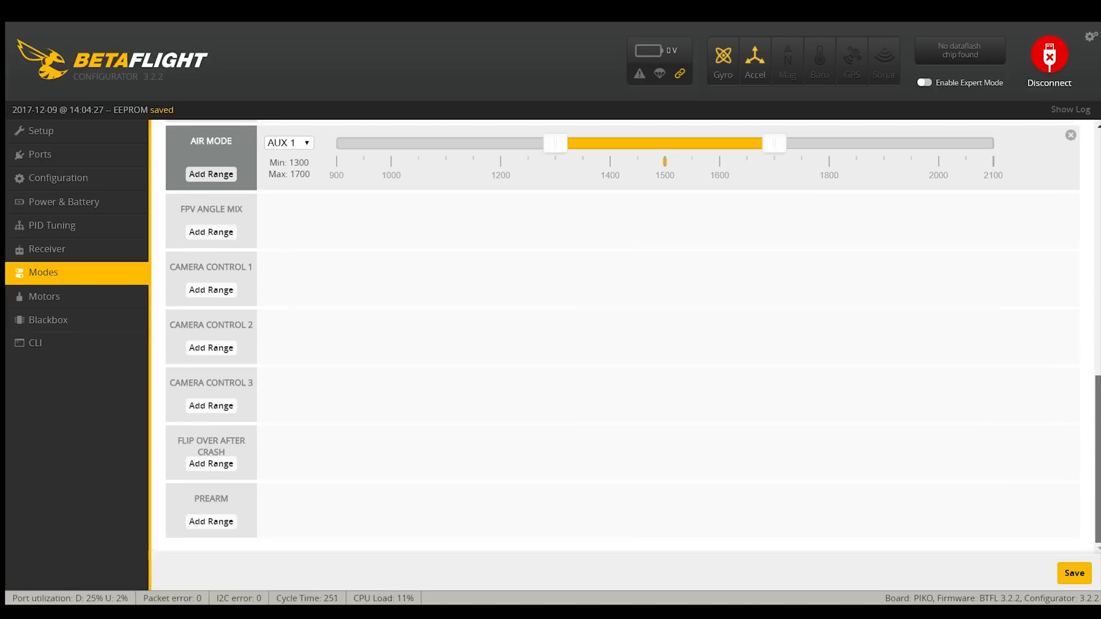
click(218, 467)
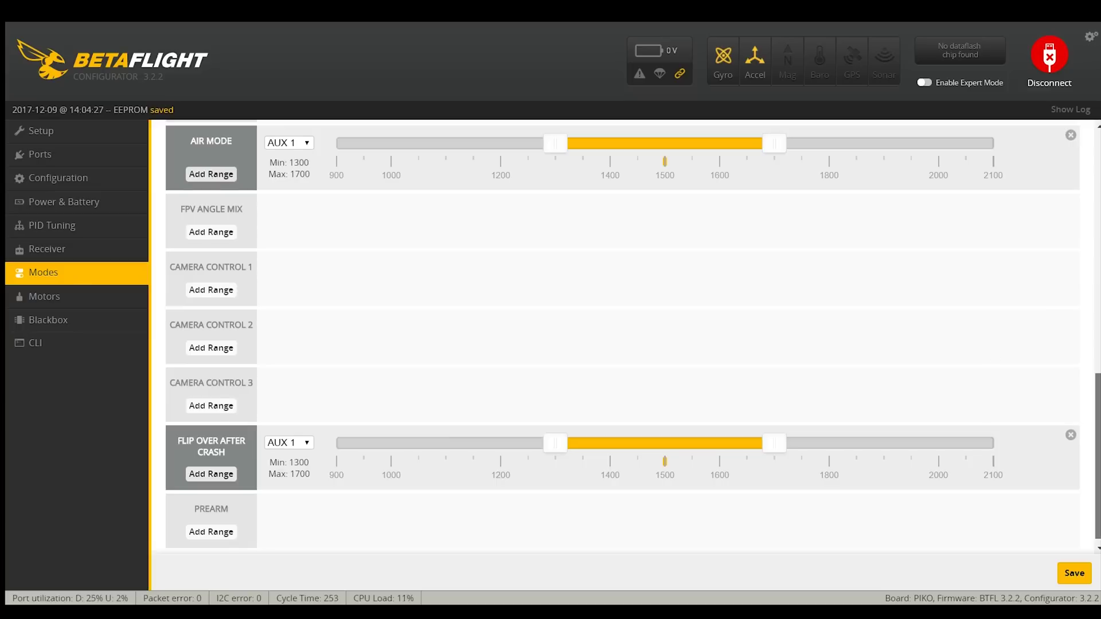
Set the ARM range to 1700–2100 on AUX 1 and the ANGLE range to 900–1300 on AUX 2.
scroll(716, 188, up, 5)
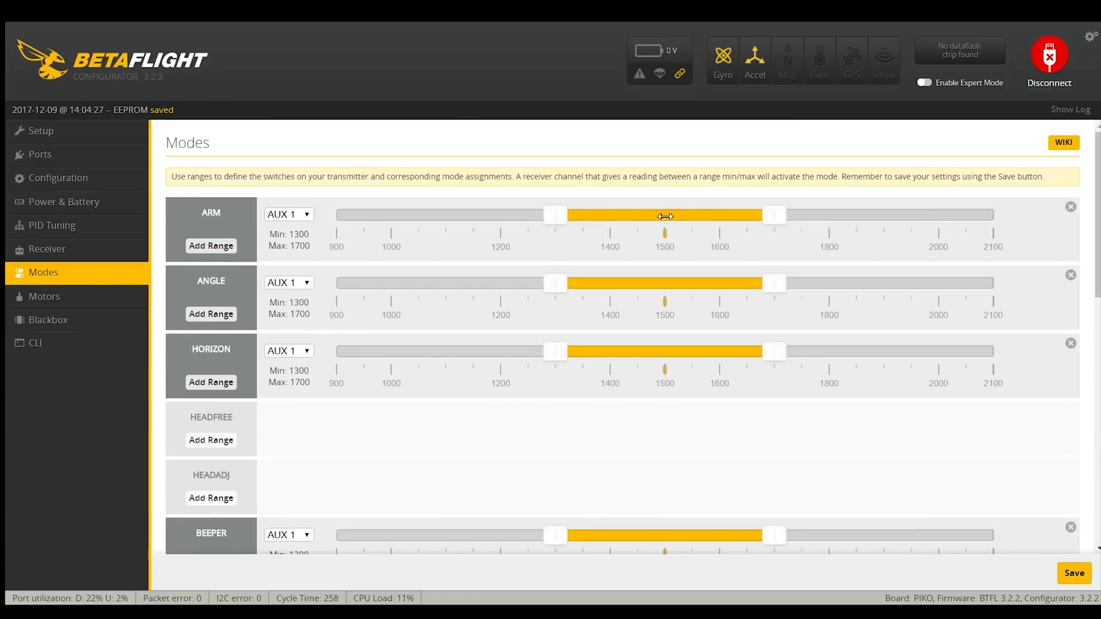
drag(663, 214, 938, 220)
drag(665, 284, 308, 285)
click(308, 285)
click(309, 314)
Assign the HORIZON mode to AUX 2 and set the BEEPER range to 1700–2100 on AUX 3.
click(307, 352)
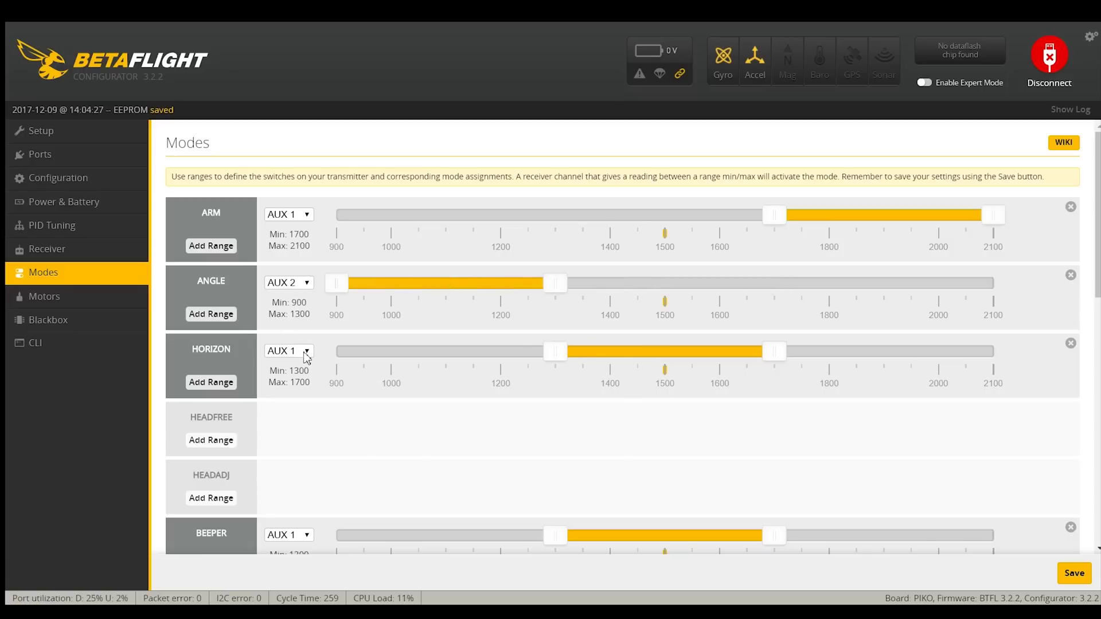
click(308, 378)
scroll(762, 366, down, 3)
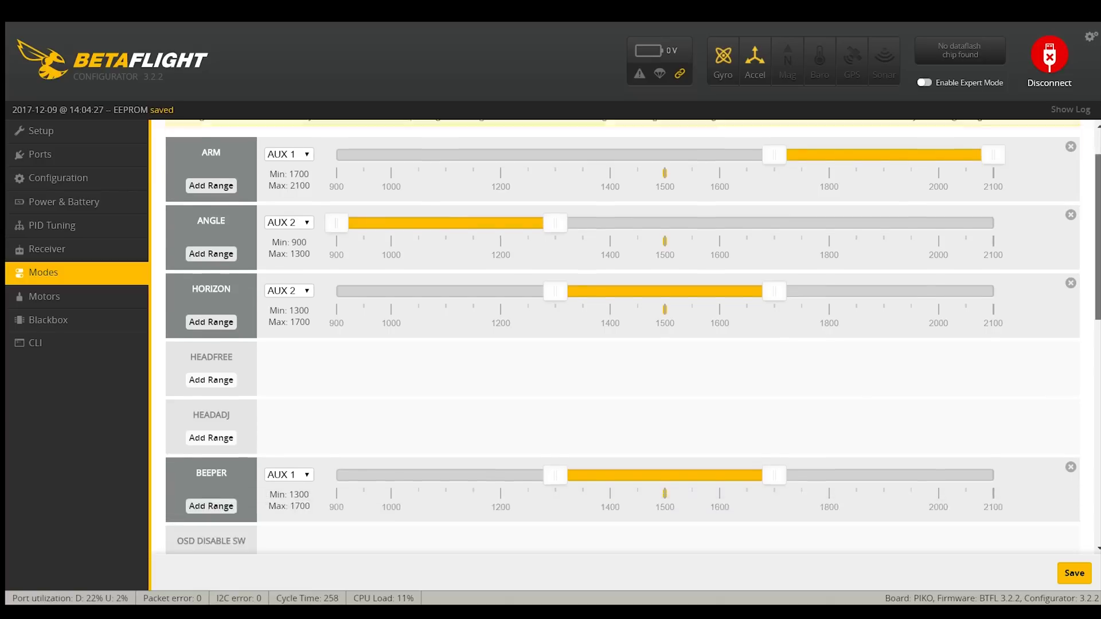
drag(716, 411, 978, 413)
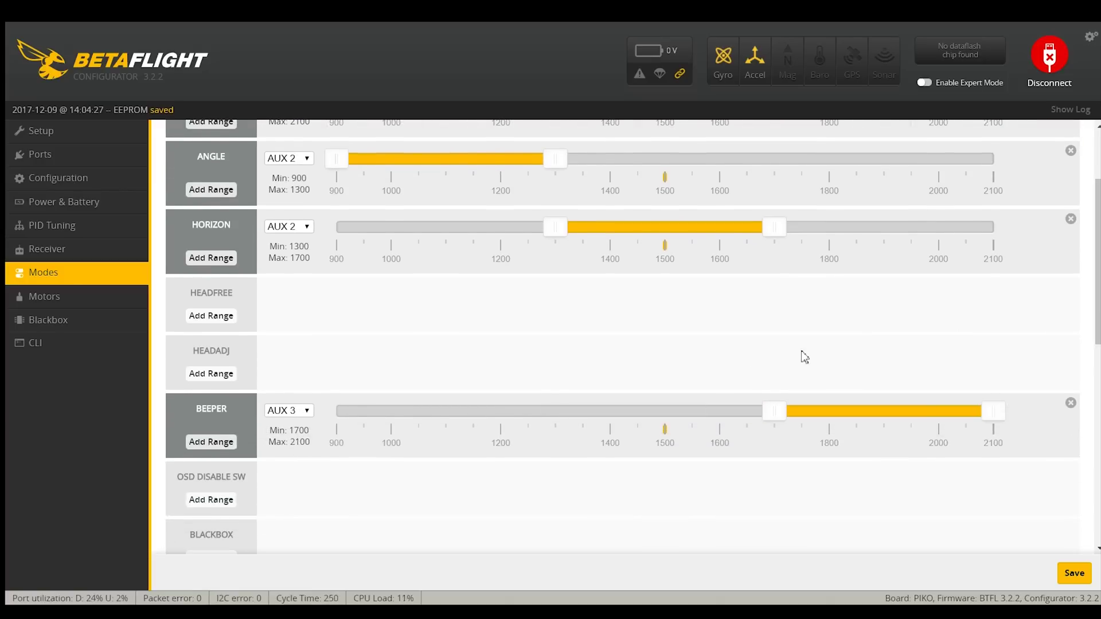
Set AIR MODE to 1300–2100 on AUX 2 and FLIP OVER AFTER CRASH to 1700–2100, and save the modes.
scroll(1097, 310, down, 6)
scroll(1097, 309, down, 2)
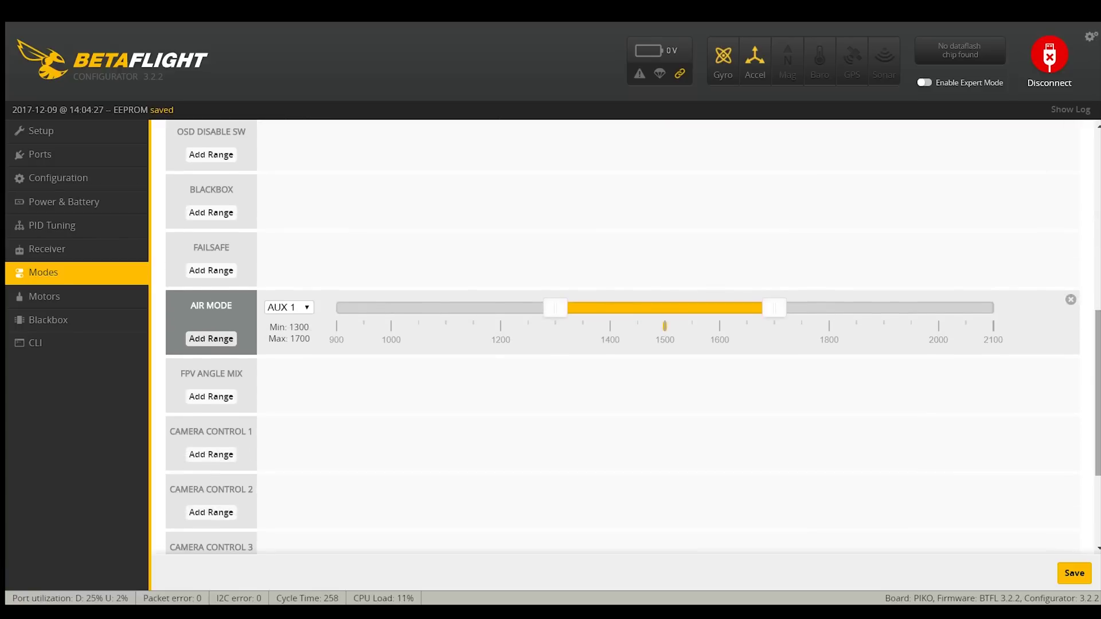
drag(775, 310, 1018, 323)
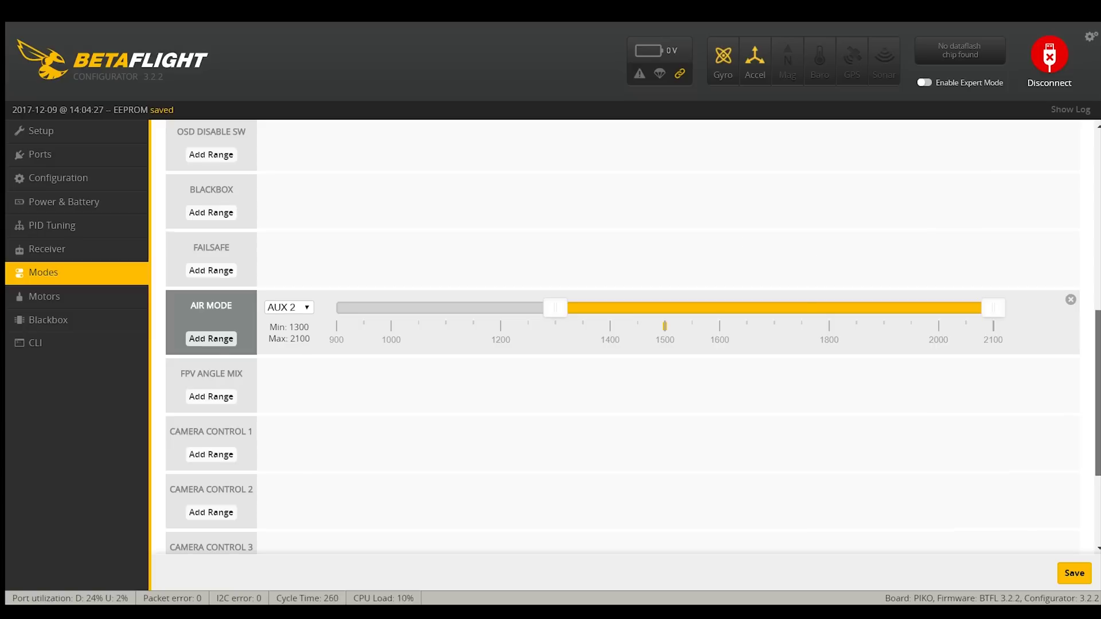
scroll(1097, 344, down, 3)
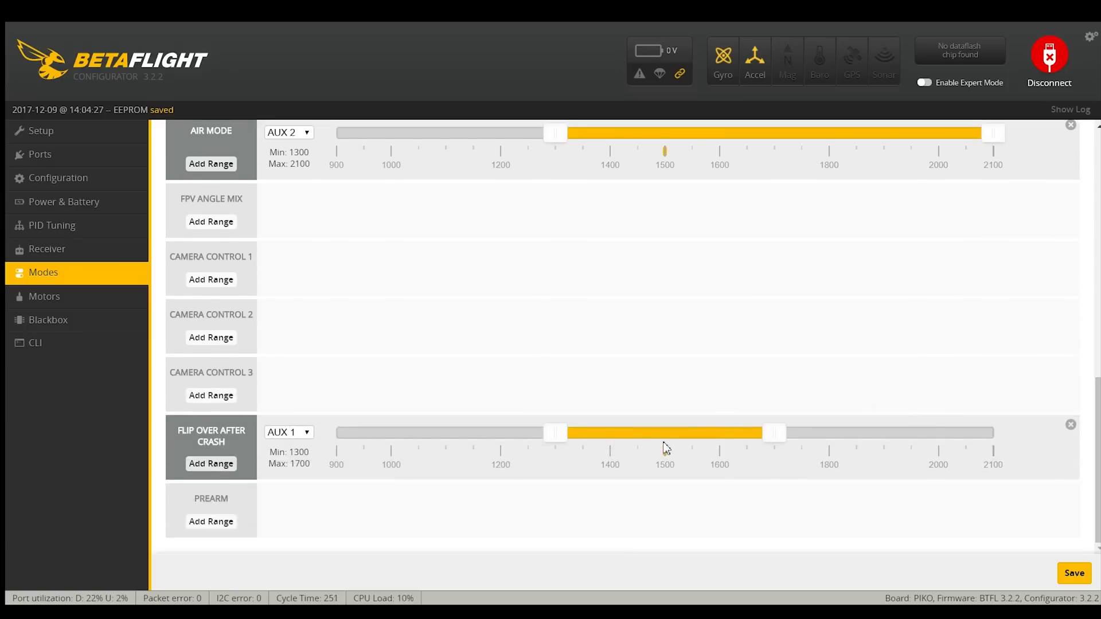
drag(664, 435, 883, 436)
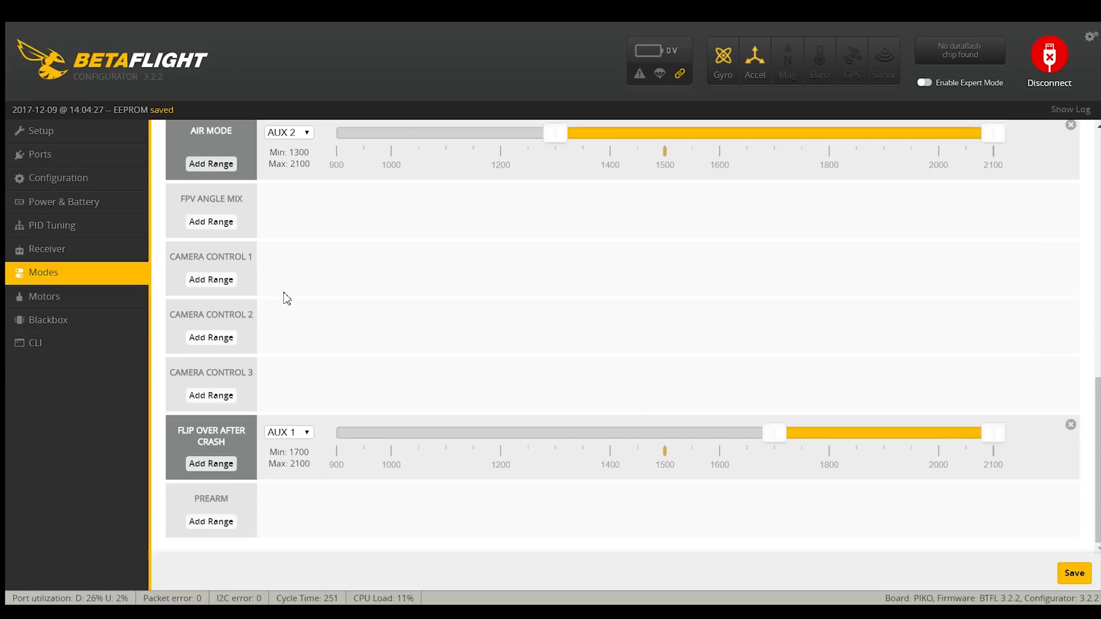
click(1075, 573)
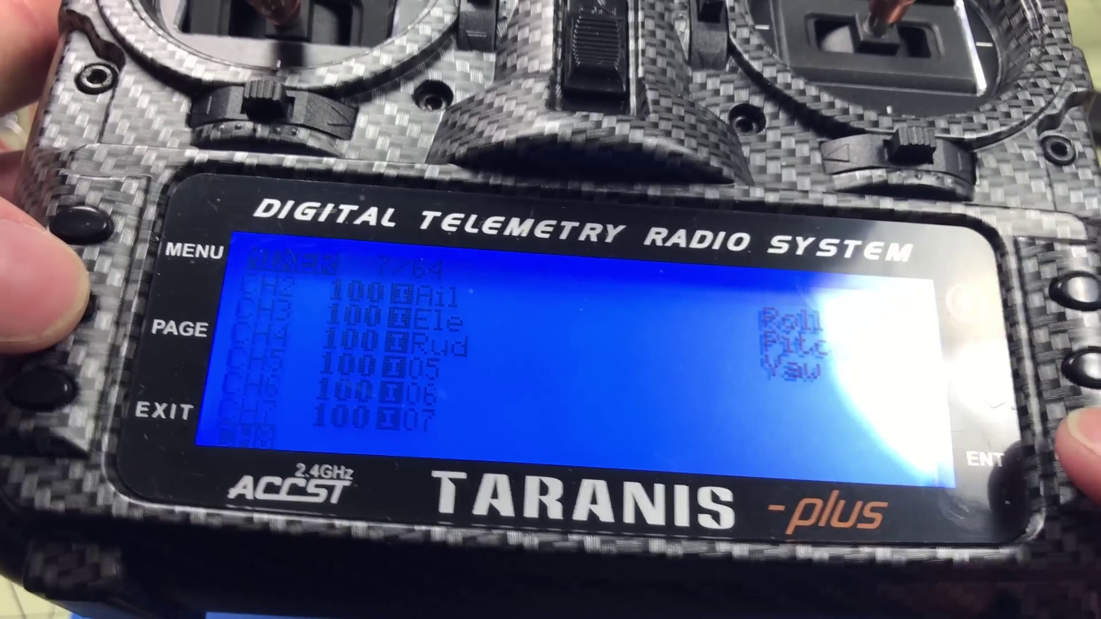
key(Escape)
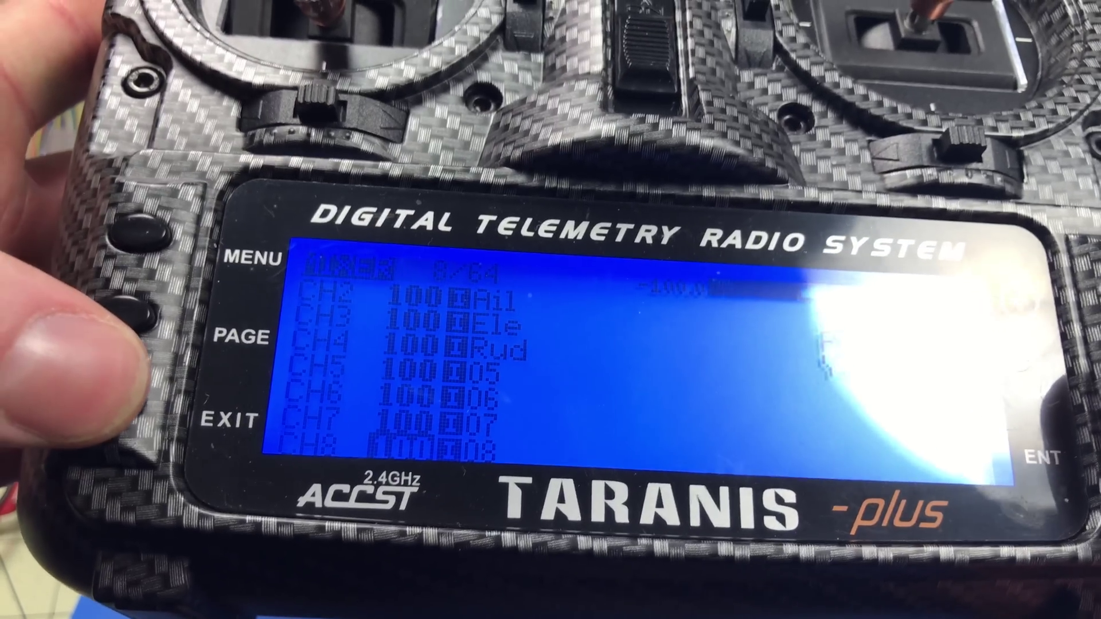
key(Escape)
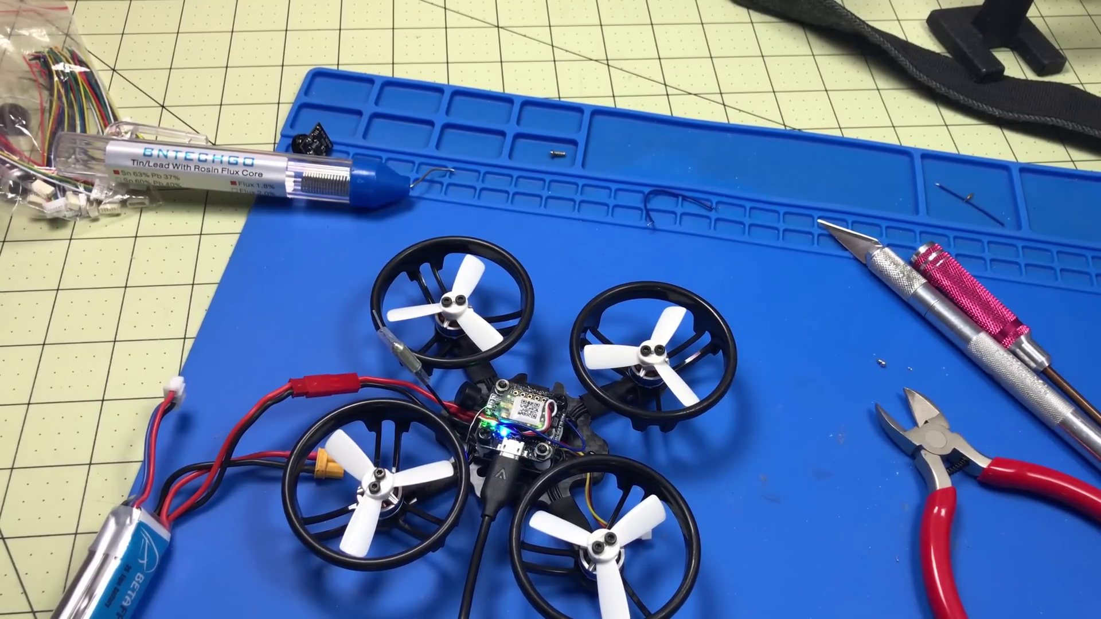
List the board's pin assignments in the CLI with the resource command.
click(66, 344)
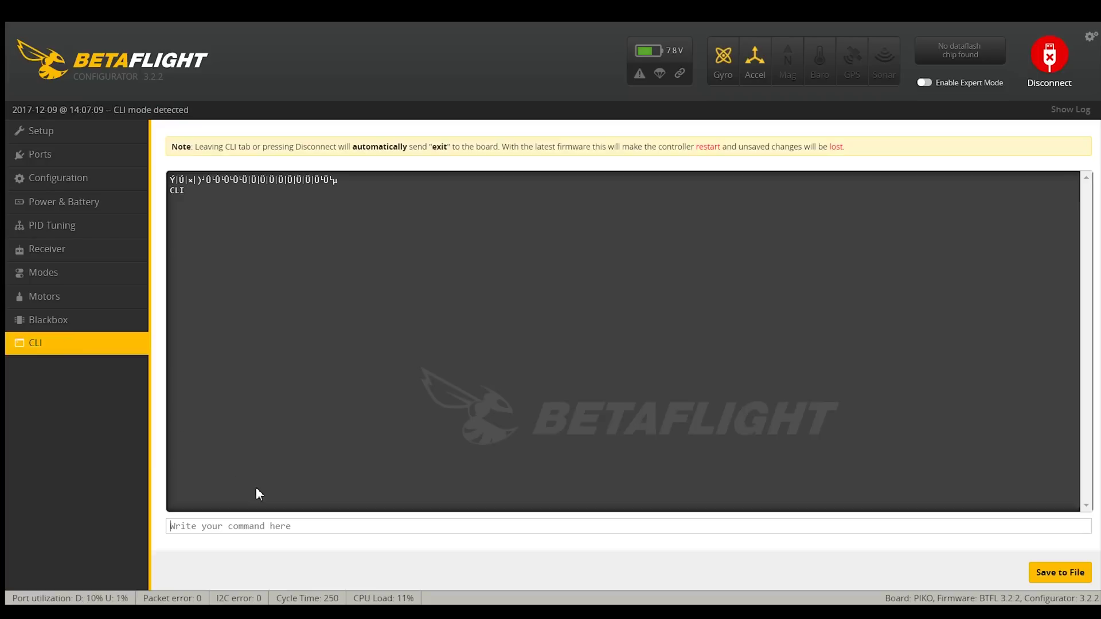
text(resource)
key(Return)
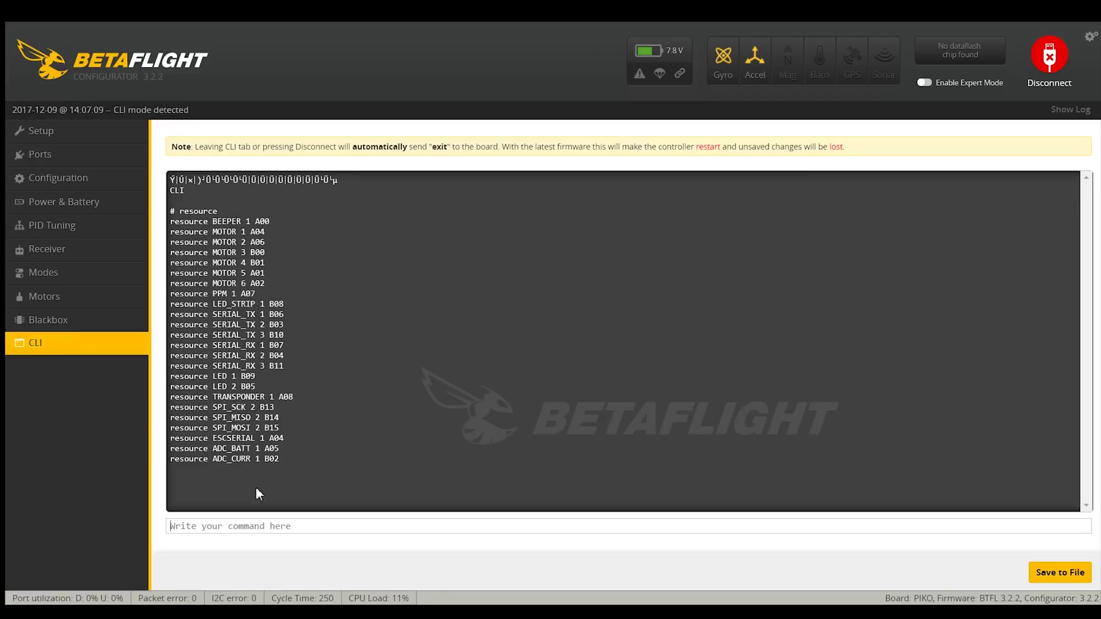